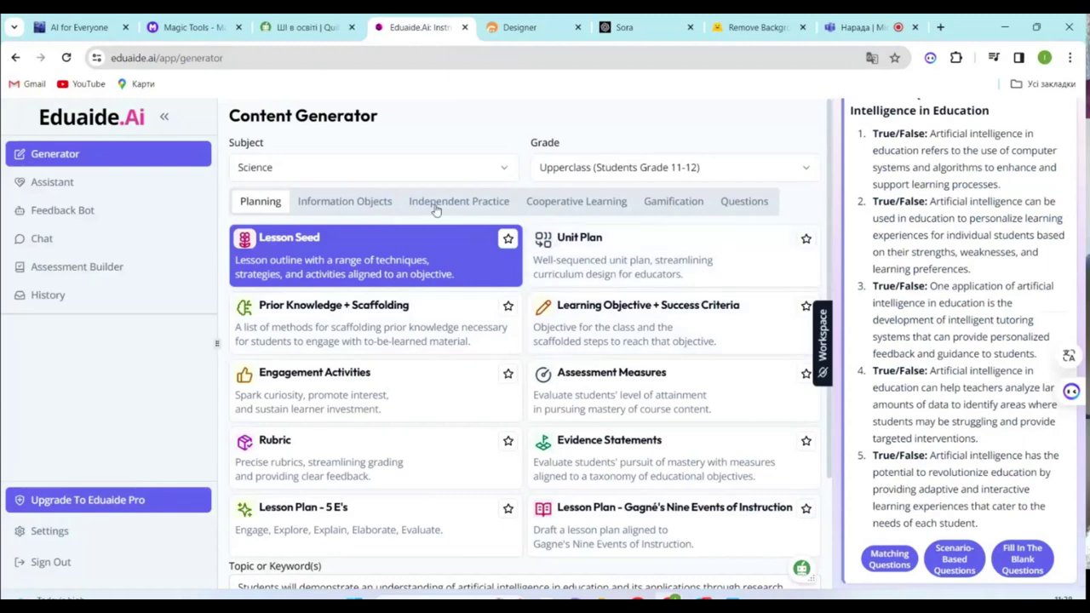
Step: Review the generated true/false questions and the flashcards above them in the workspace
scroll(979, 328, up, 9)
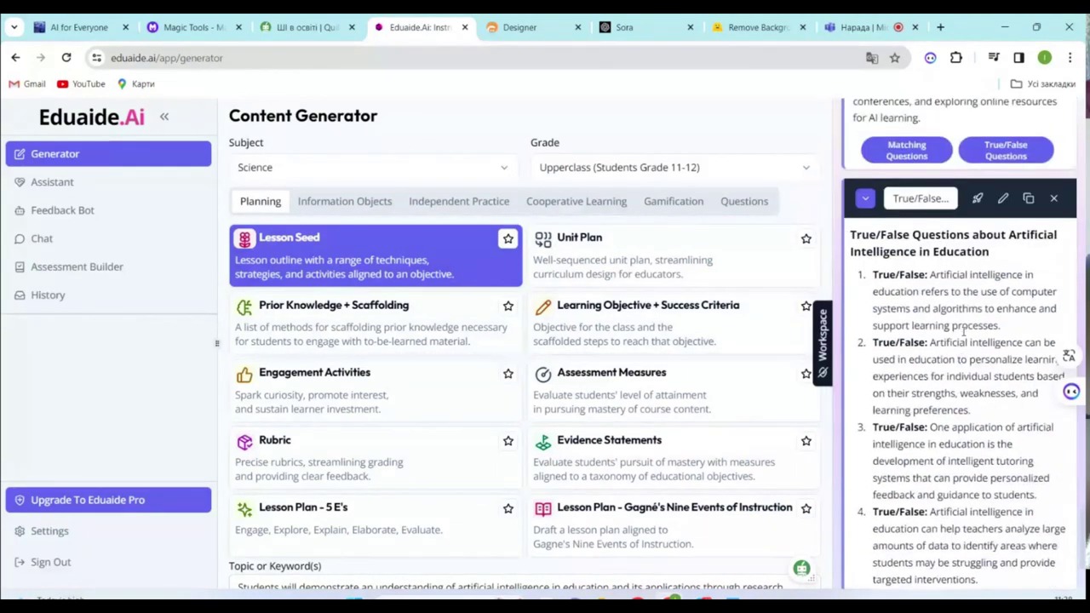
scroll(979, 329, up, 20)
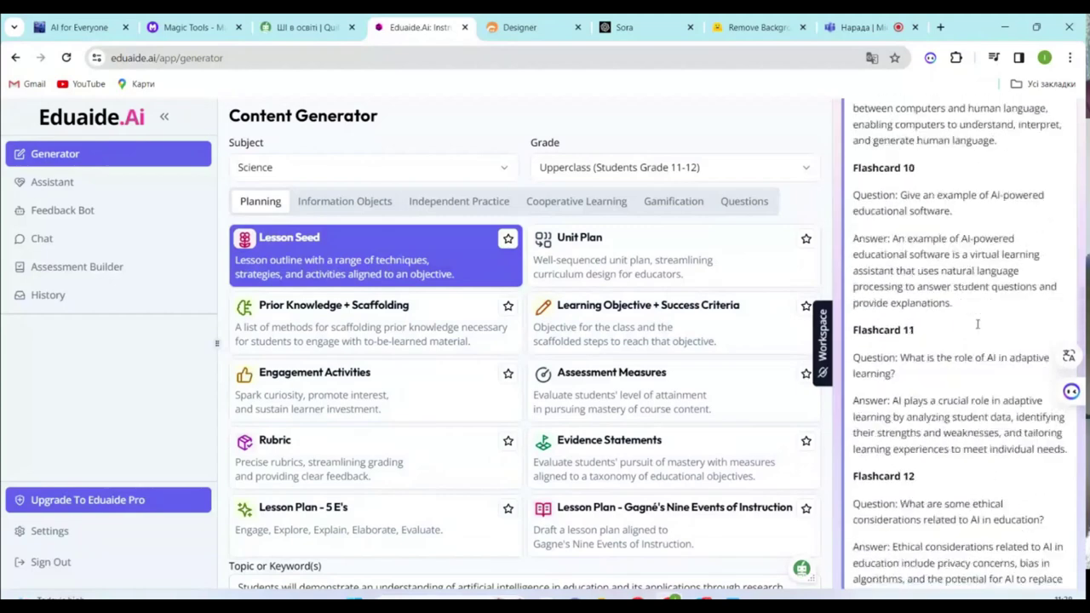
scroll(977, 325, up, 3)
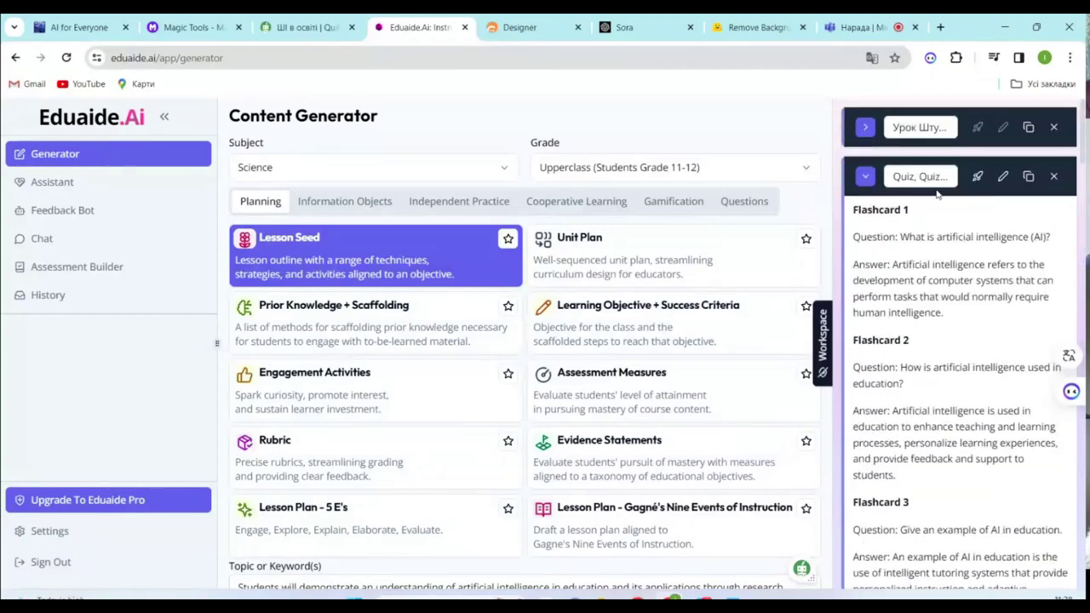
Step: Choose the Word Search game in the Gamification category and highlight the whole topic text
click(669, 203)
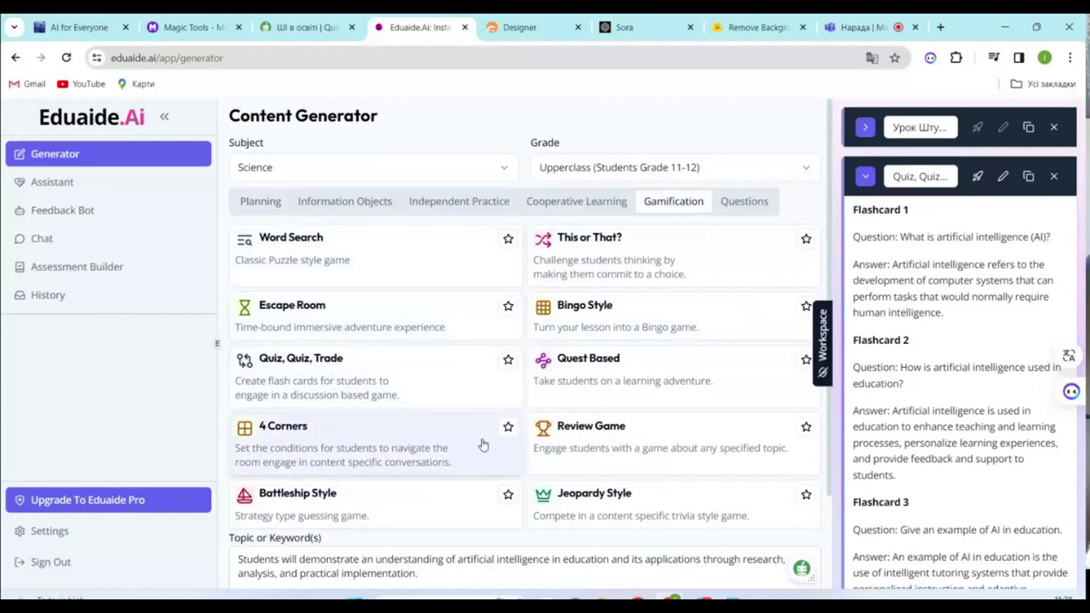
click(346, 279)
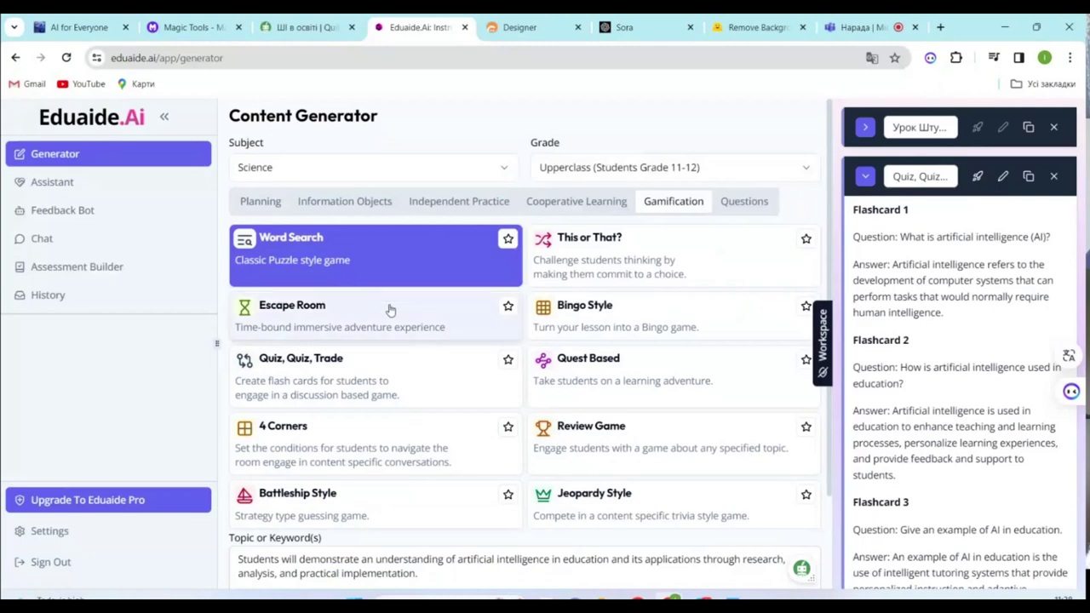
scroll(433, 304, down, 1)
scroll(433, 304, down, 1)
click(332, 446)
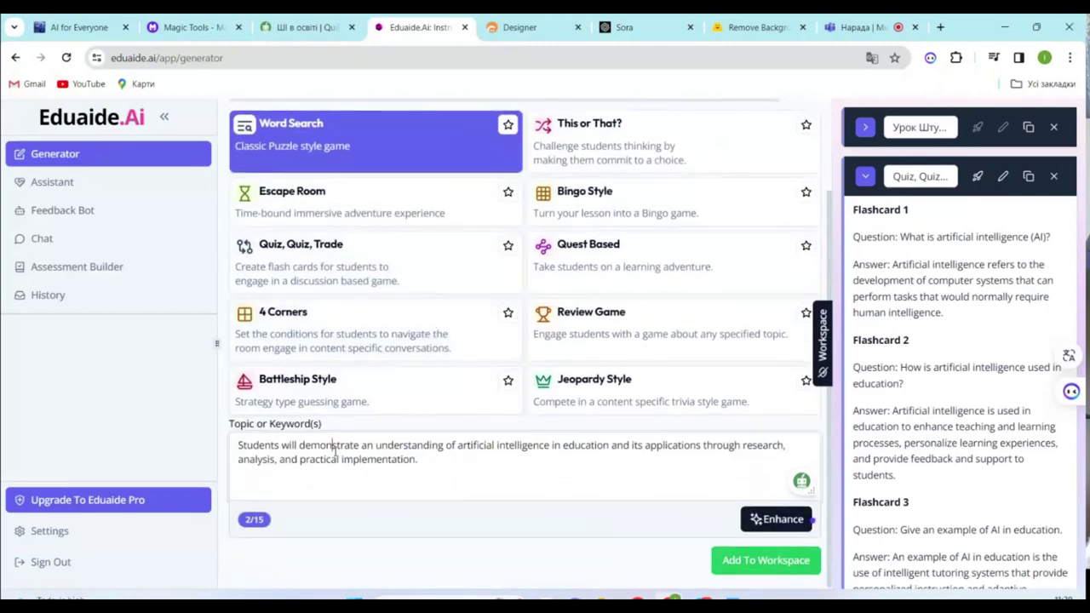
drag(241, 444, 416, 458)
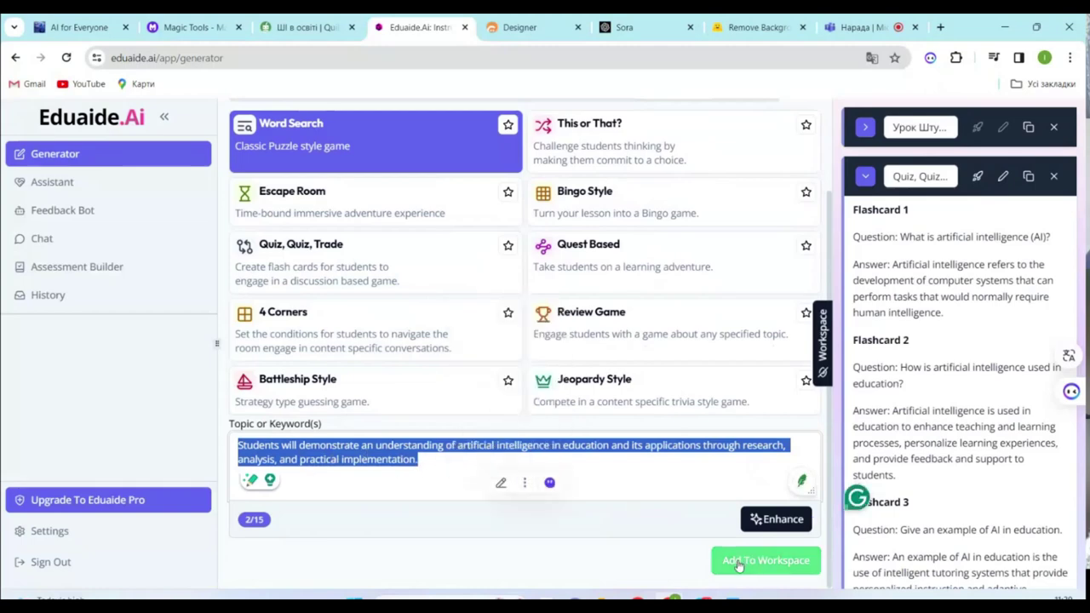
click(754, 519)
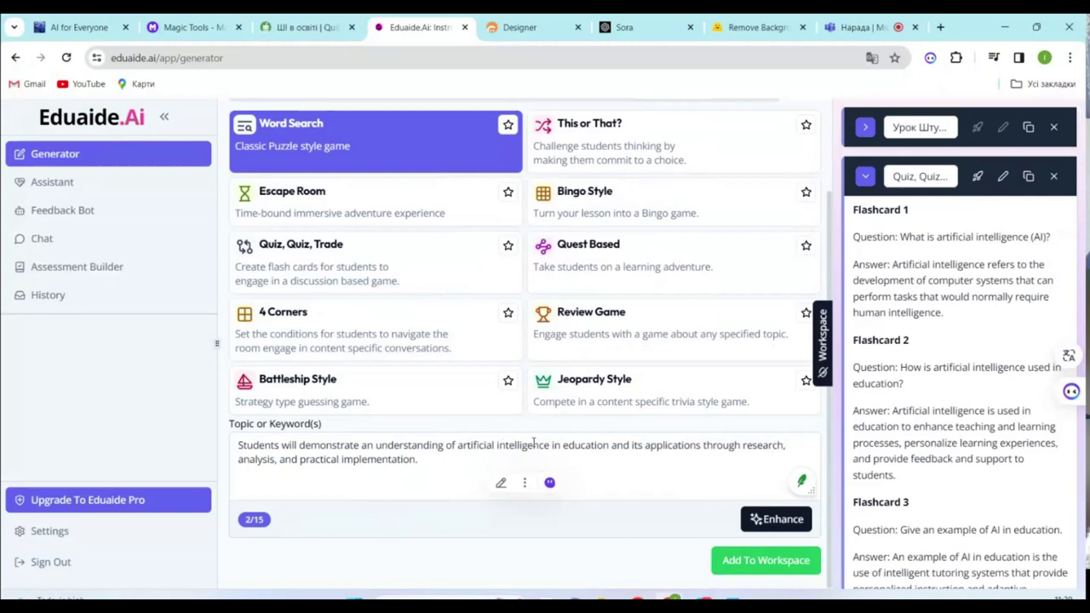
Step: Read through the Quiz, Quiz, Trade flashcards about AI in education in the workspace
scroll(855, 428, down, 3)
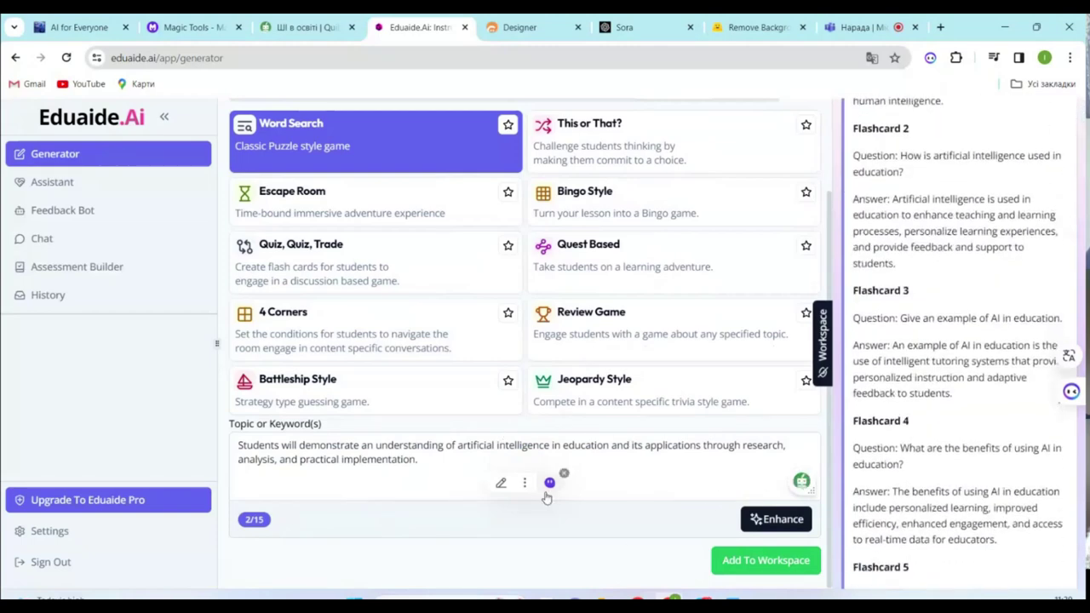
scroll(696, 416, up, 2)
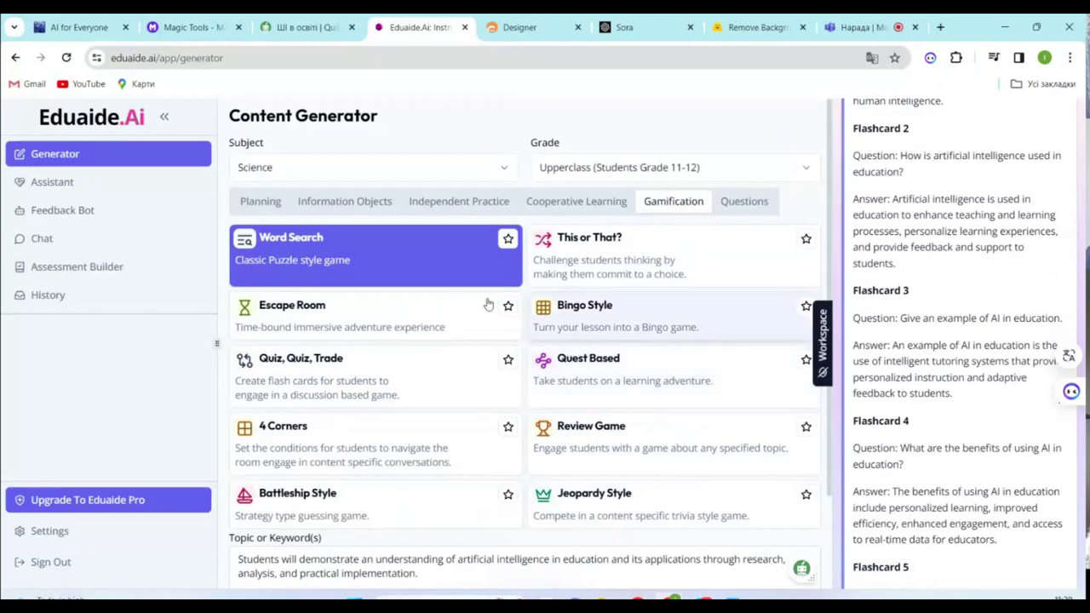
scroll(912, 354, down, 15)
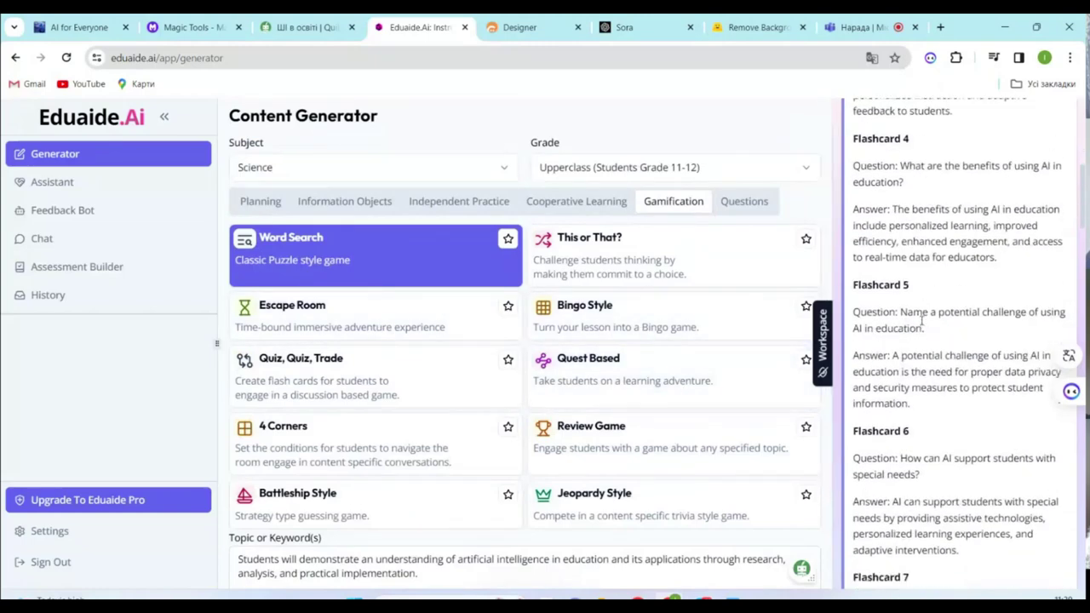
scroll(912, 354, down, 2)
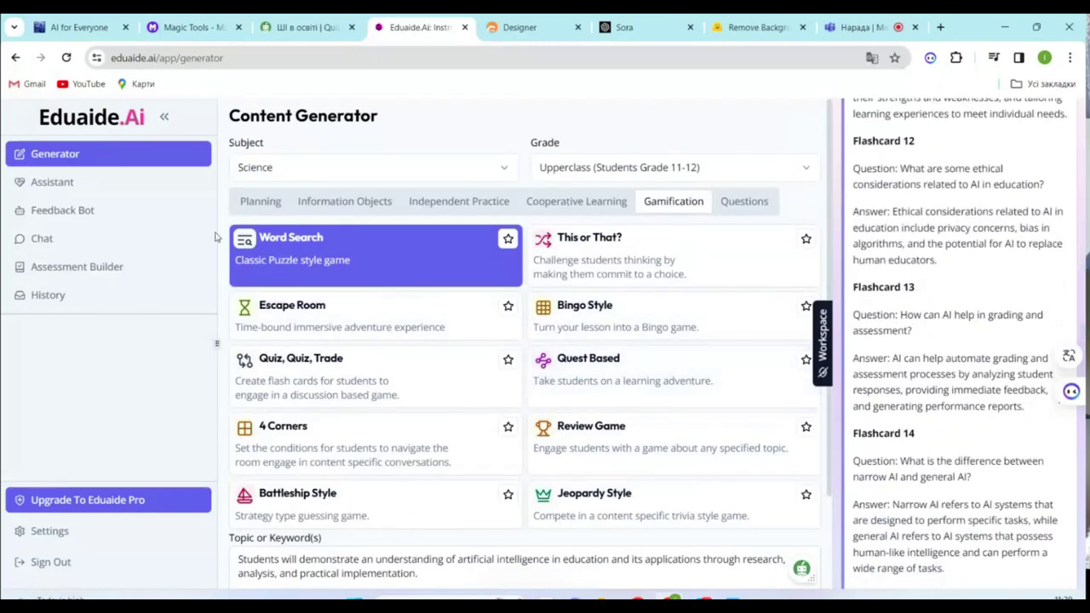
Step: Browse the Information Objects, Independent Practice, Cooperative Learning, Gamification and Questions resource categories
click(372, 203)
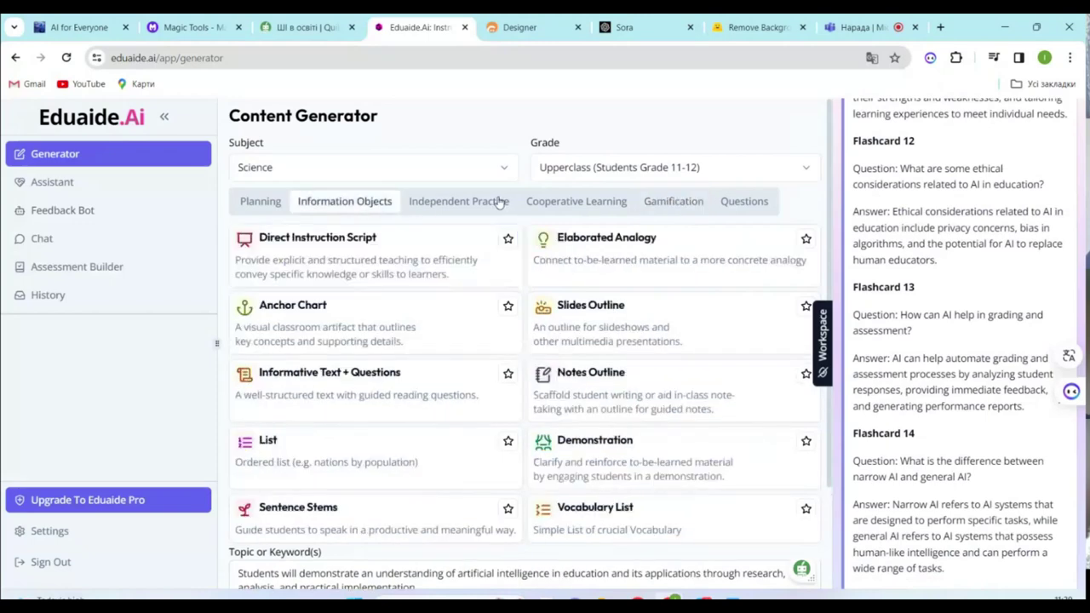
click(500, 201)
click(598, 202)
click(680, 204)
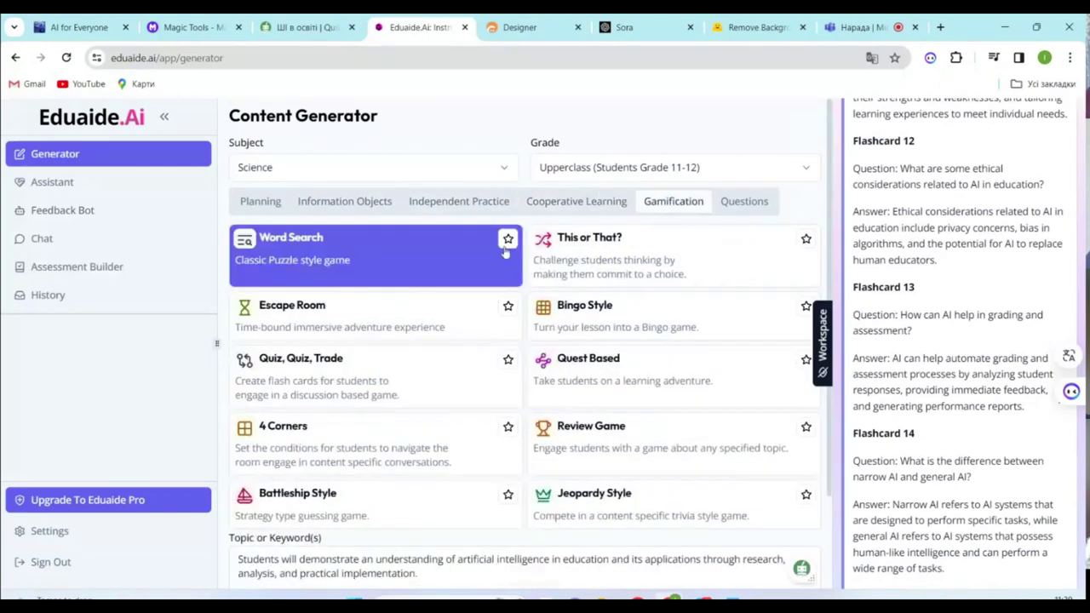
click(741, 204)
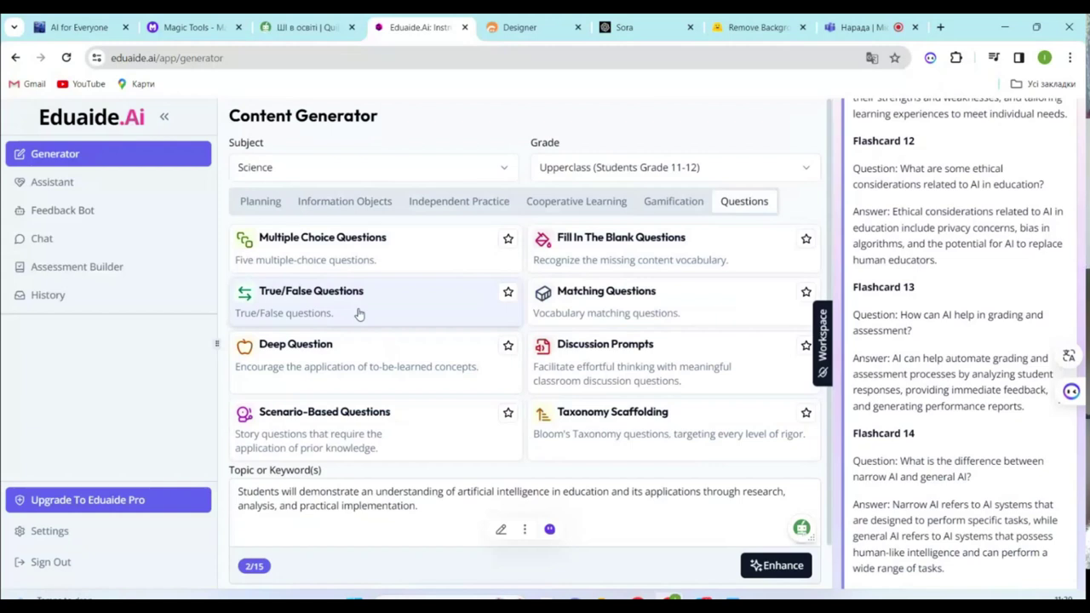
Step: Choose the Quiz, Quiz, Trade game under Gamification and review the flashcards and true/false questions in the workspace
click(673, 202)
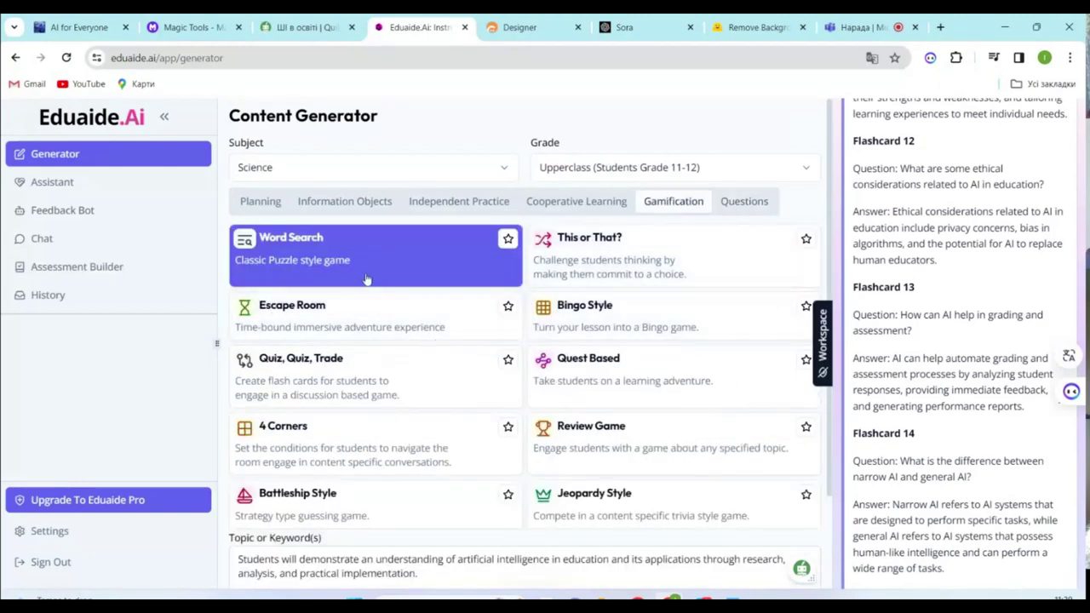
click(323, 383)
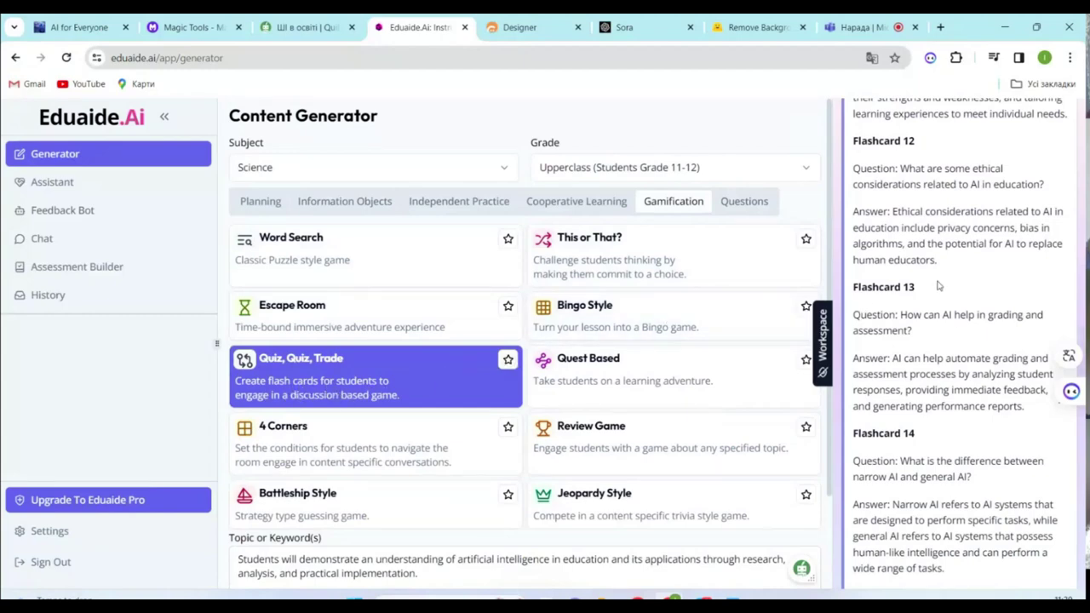
scroll(936, 286, down, 3)
scroll(935, 358, up, 5)
scroll(934, 358, up, 10)
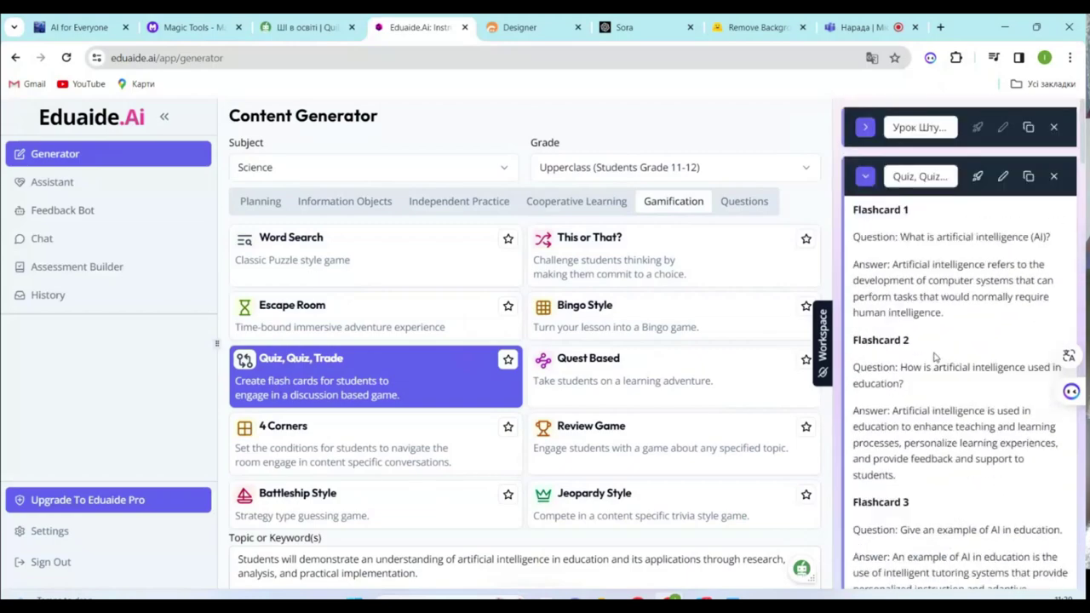
scroll(962, 271, down, 3)
scroll(962, 270, down, 20)
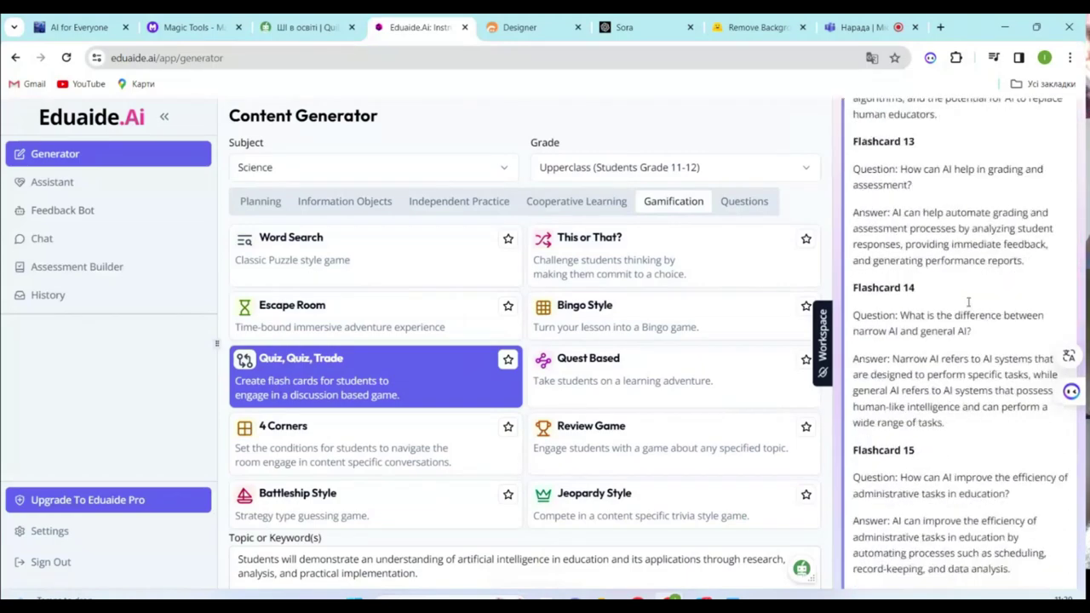
scroll(1026, 273, up, 10)
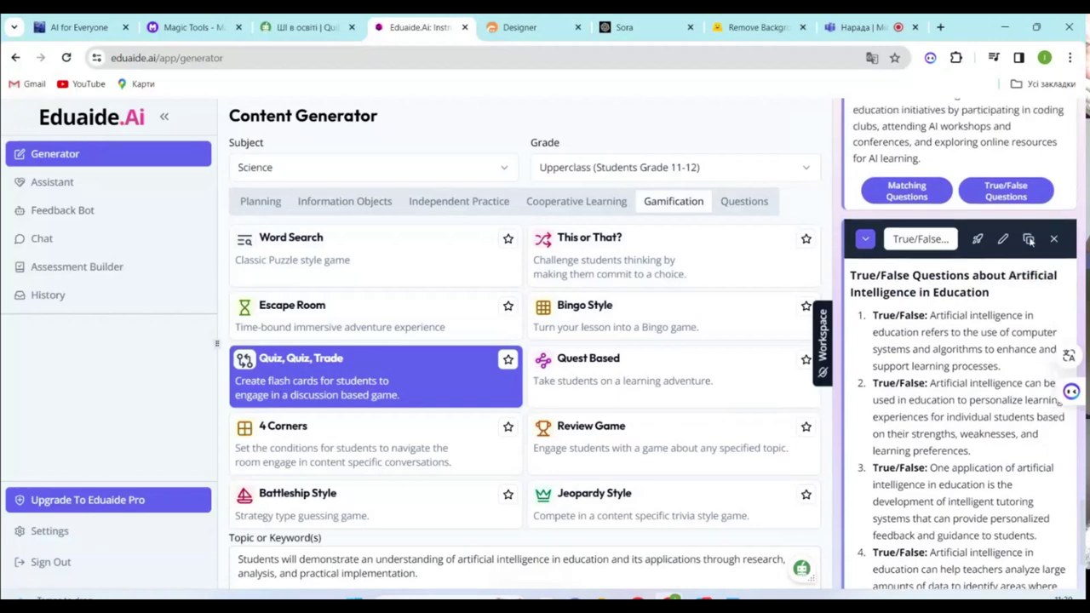
scroll(1033, 306, up, 10)
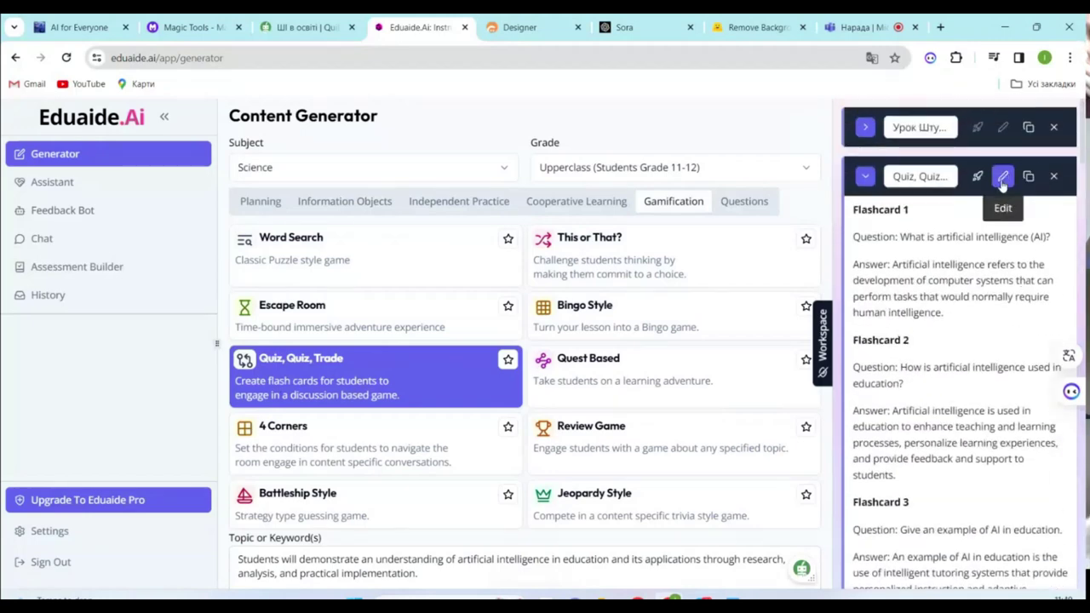
Step: Open the follow-up actions for the Quiz, Quiz, Trade flashcards, such as Summarize and Generate Answer Key, and look them over
click(979, 181)
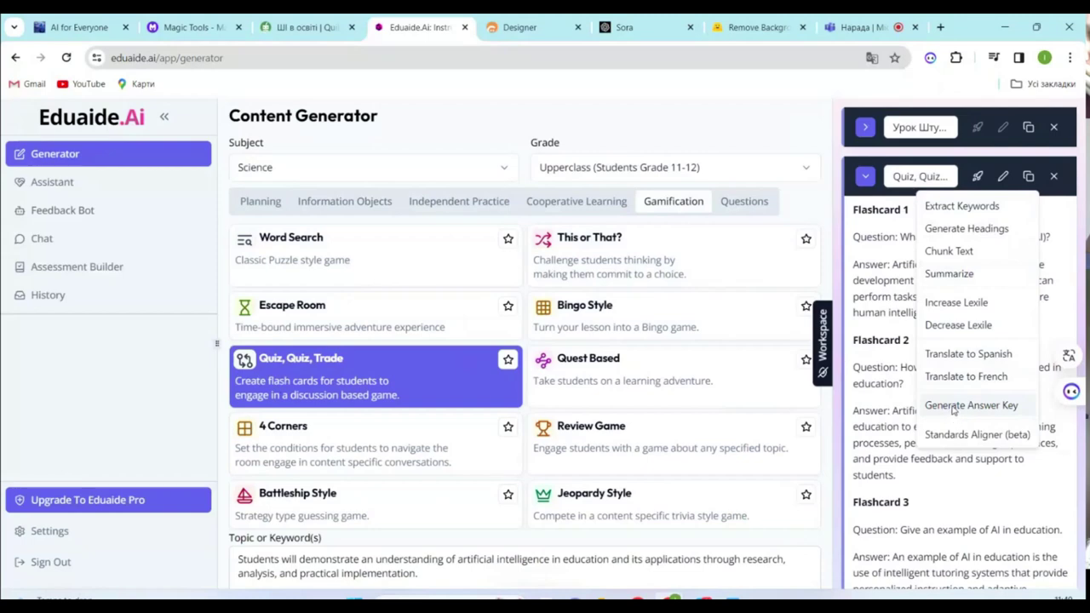
scroll(555, 315, down, 2)
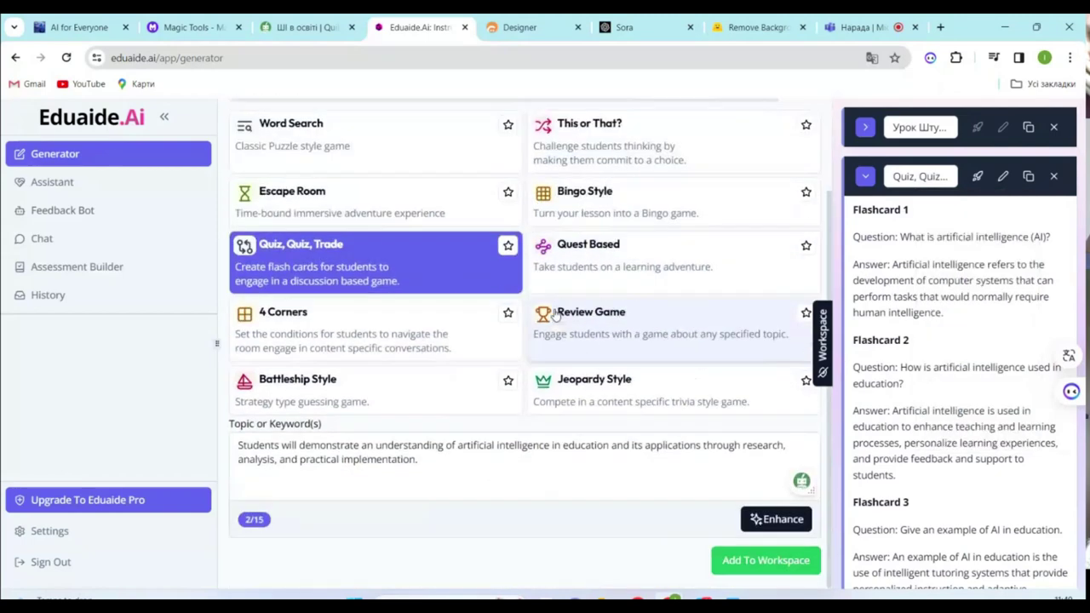
scroll(627, 248, up, 2)
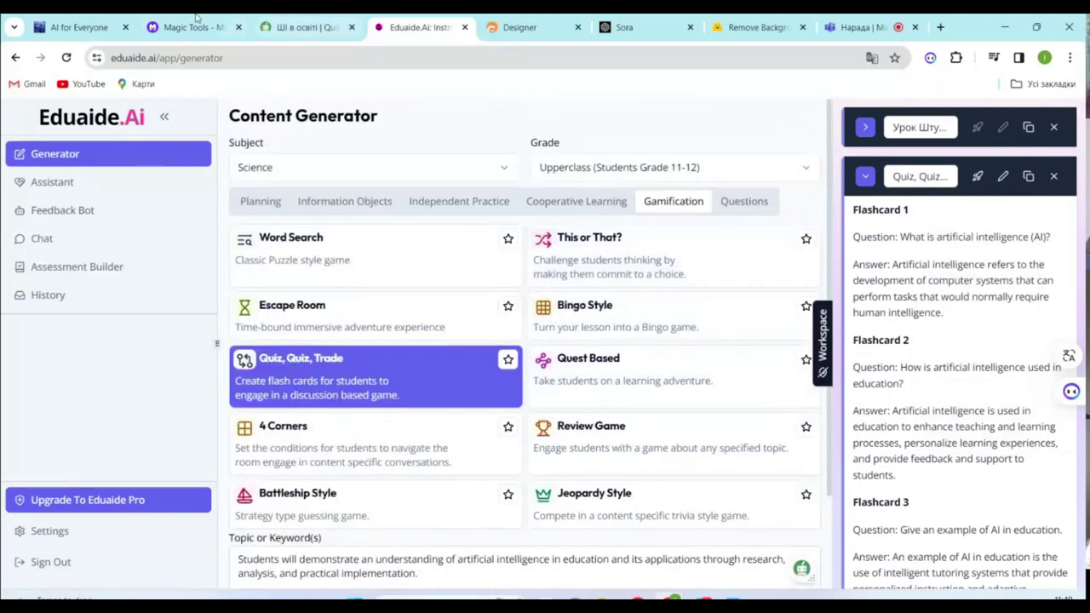
click(192, 20)
click(407, 26)
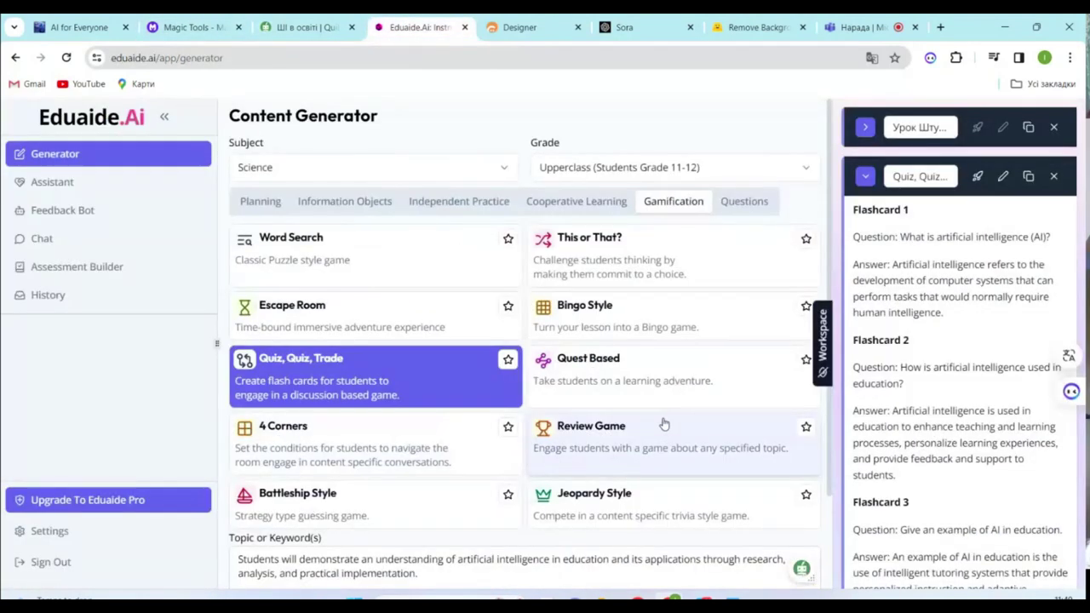
Step: Go through the resource categories from Planning to Cooperative Learning and choose Jigsaw Activity
click(240, 203)
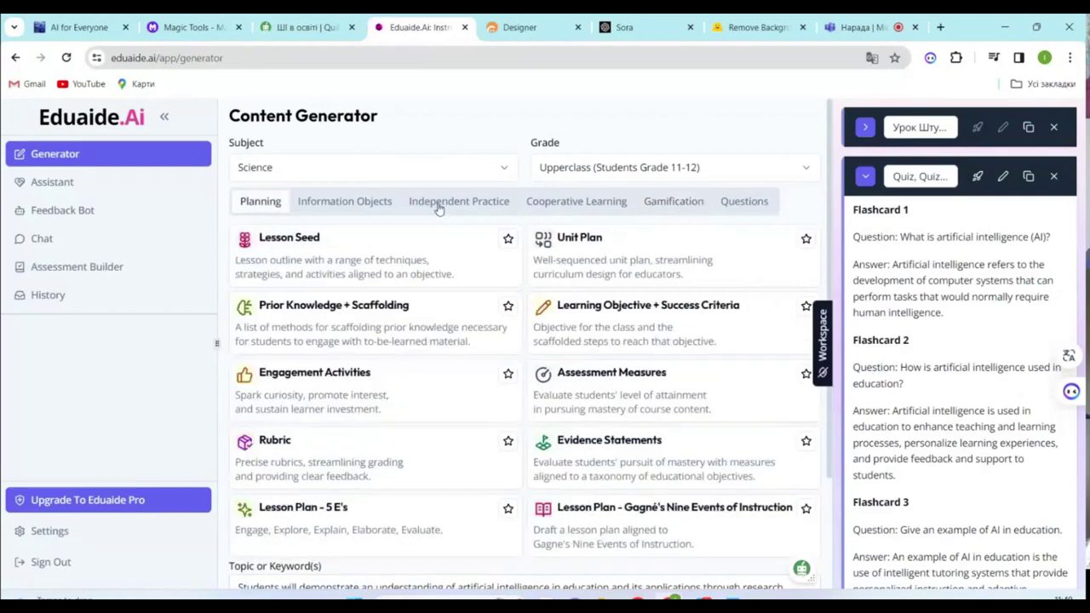
click(364, 207)
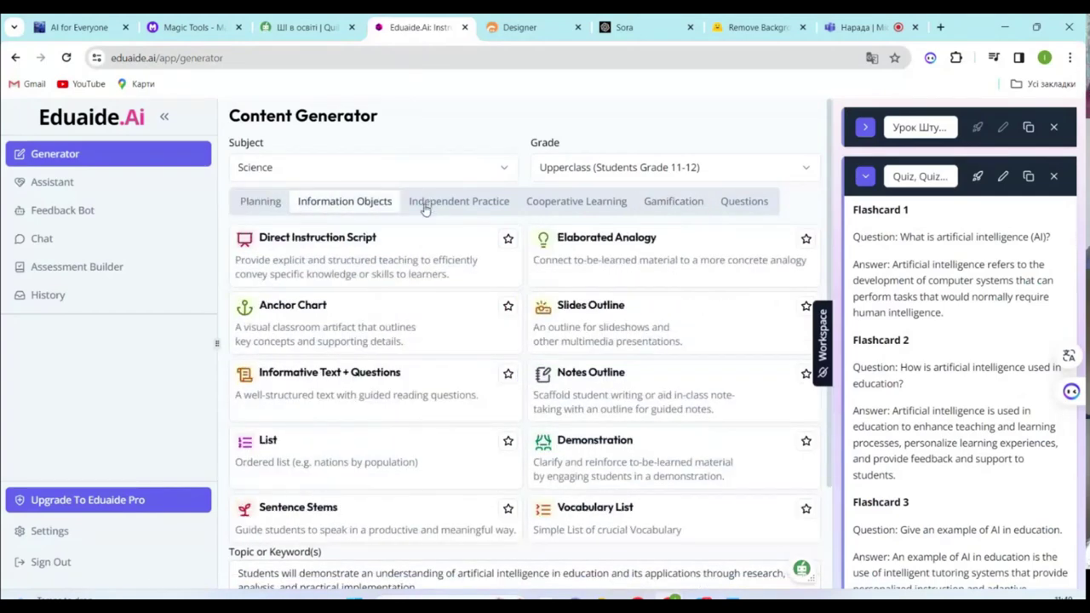
click(426, 208)
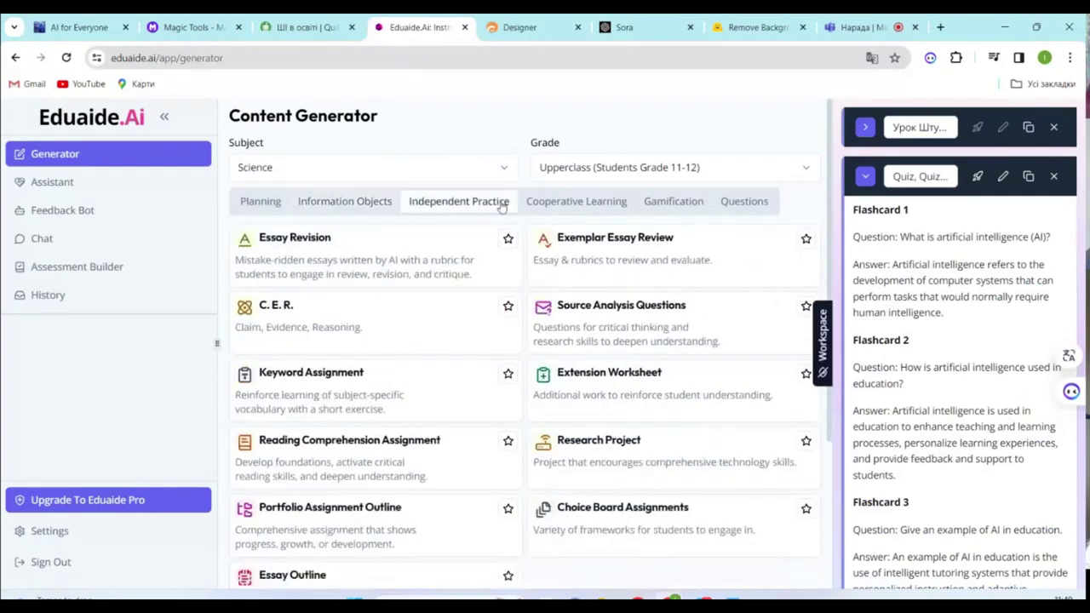
click(581, 210)
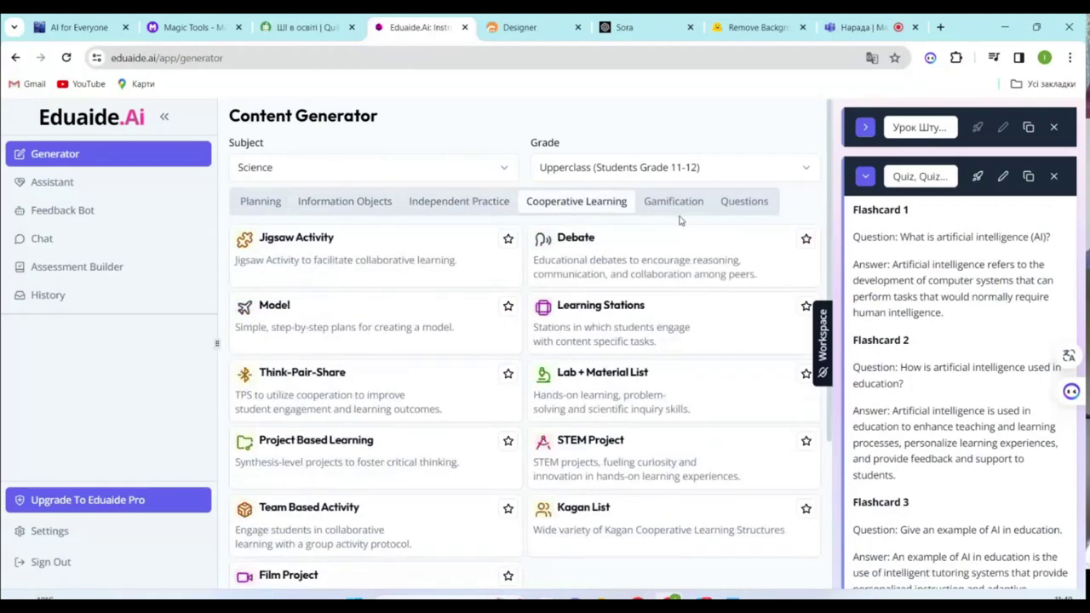
click(264, 269)
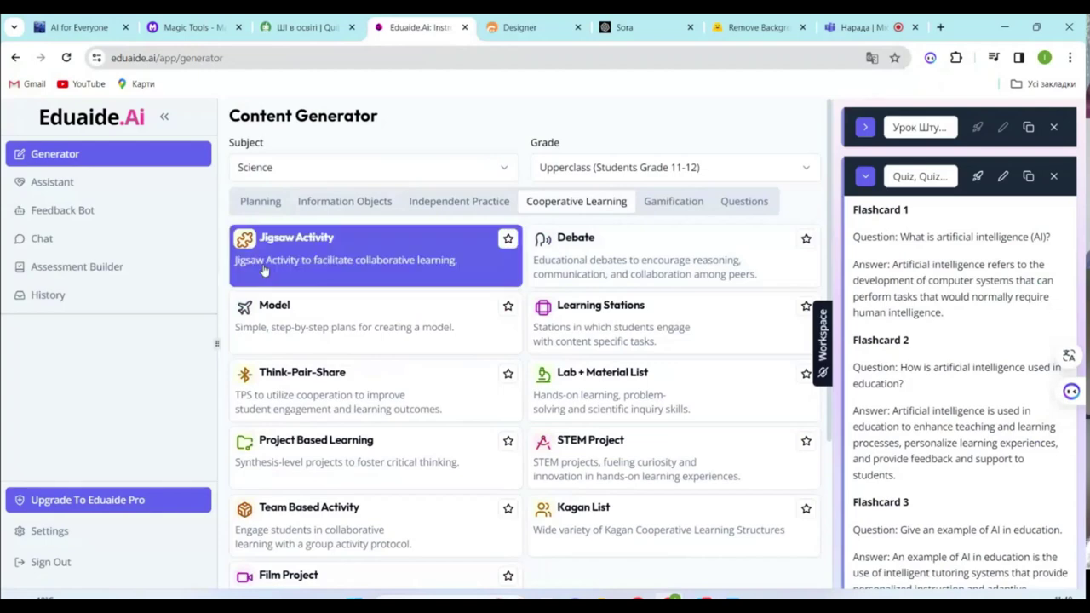
Step: Look over the Gamification games again and read further through the flashcards in the workspace
click(673, 201)
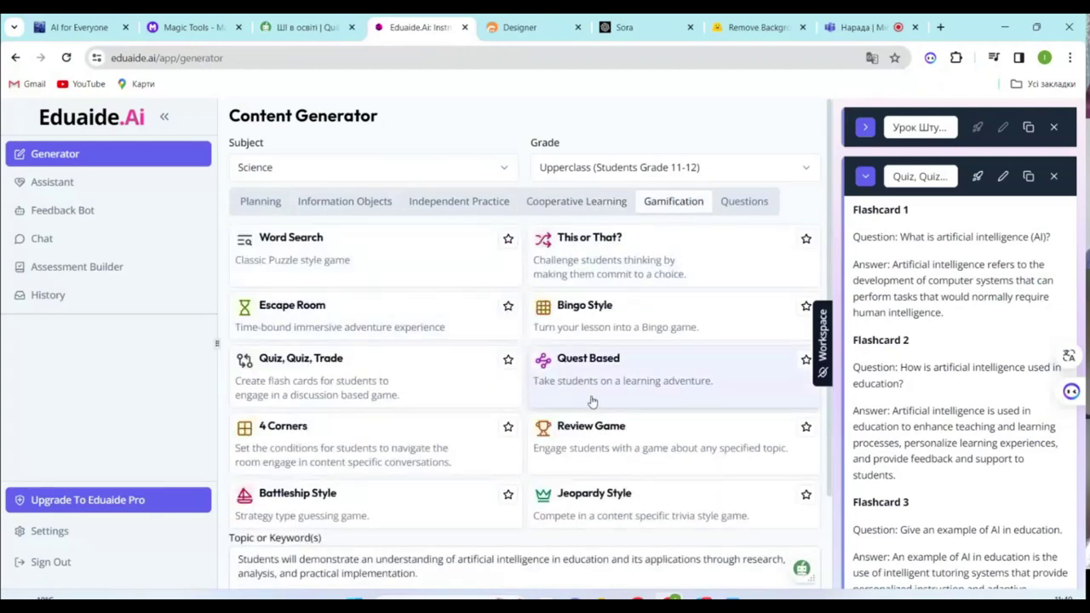
scroll(325, 476, down, 3)
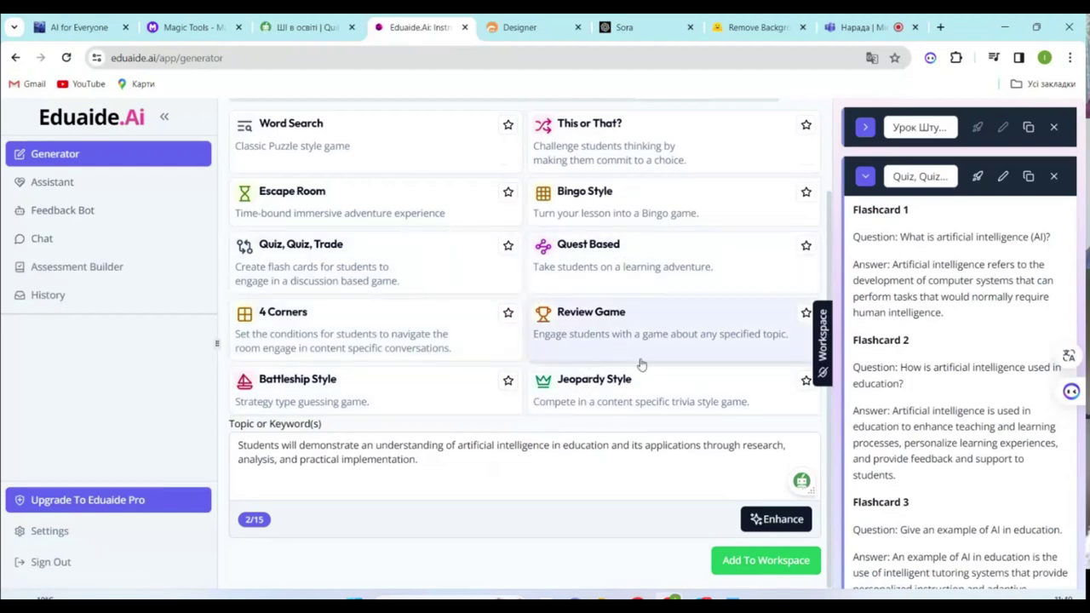
scroll(967, 375, down, 5)
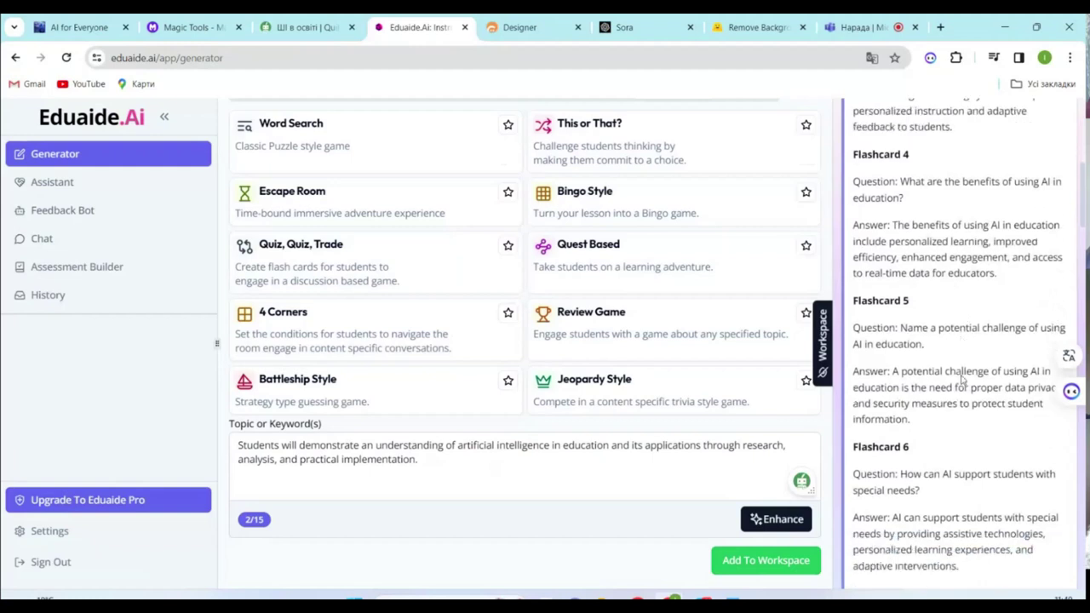
scroll(962, 380, down, 1)
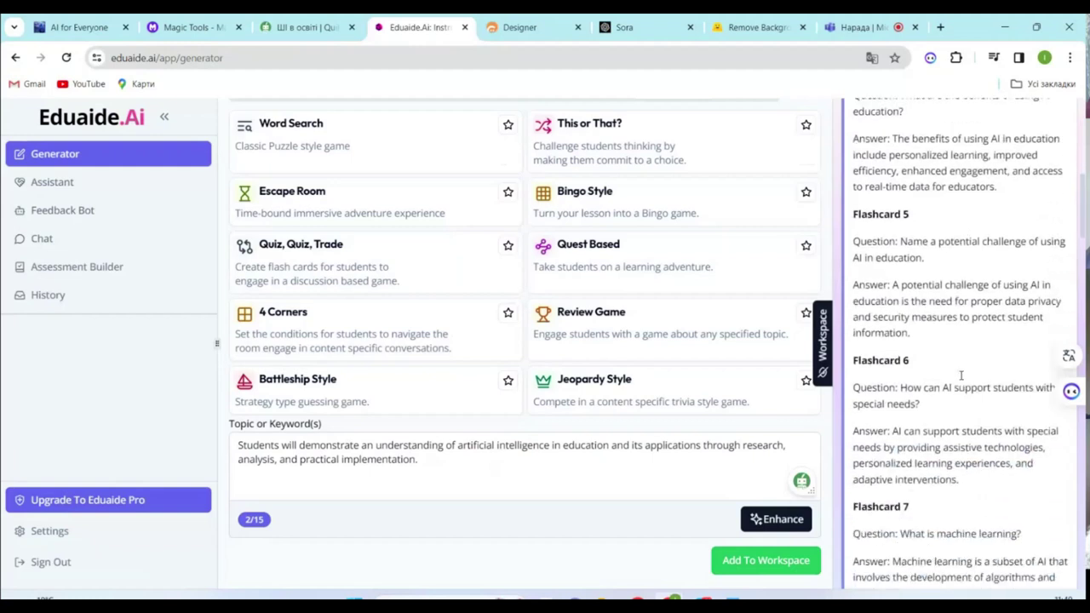
click(789, 528)
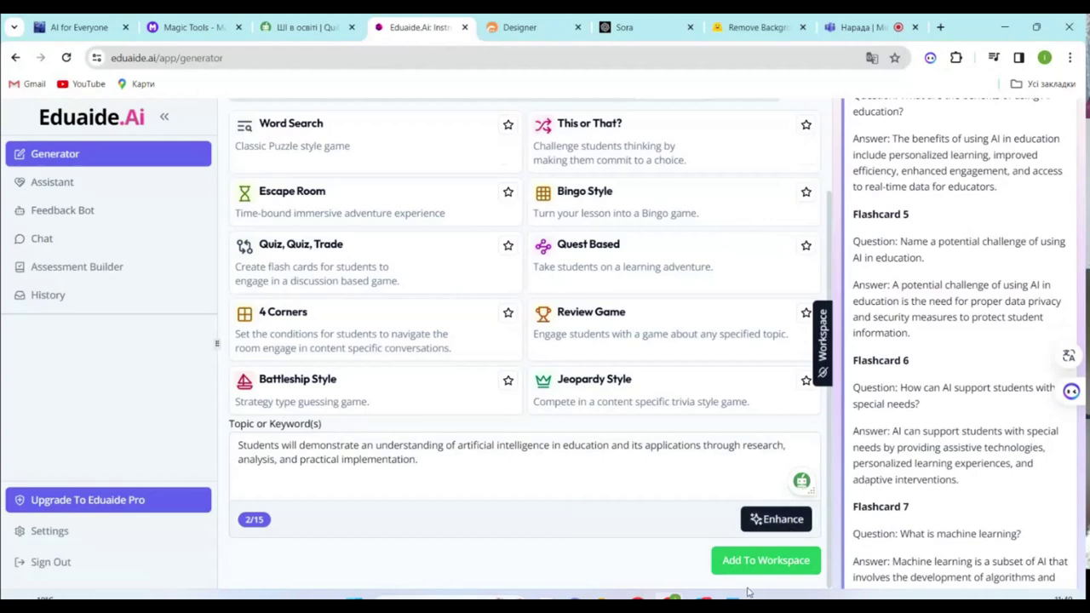
Step: Generate the Jigsaw Activity on artificial intelligence in education into the workspace and translate the page into Ukrainian
click(761, 563)
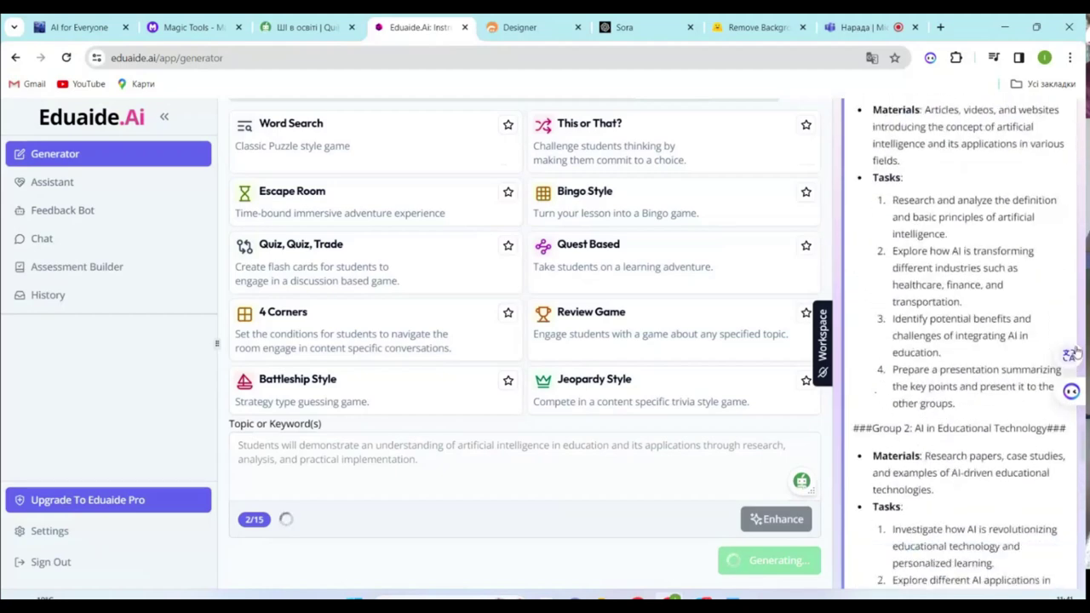
click(870, 58)
click(771, 87)
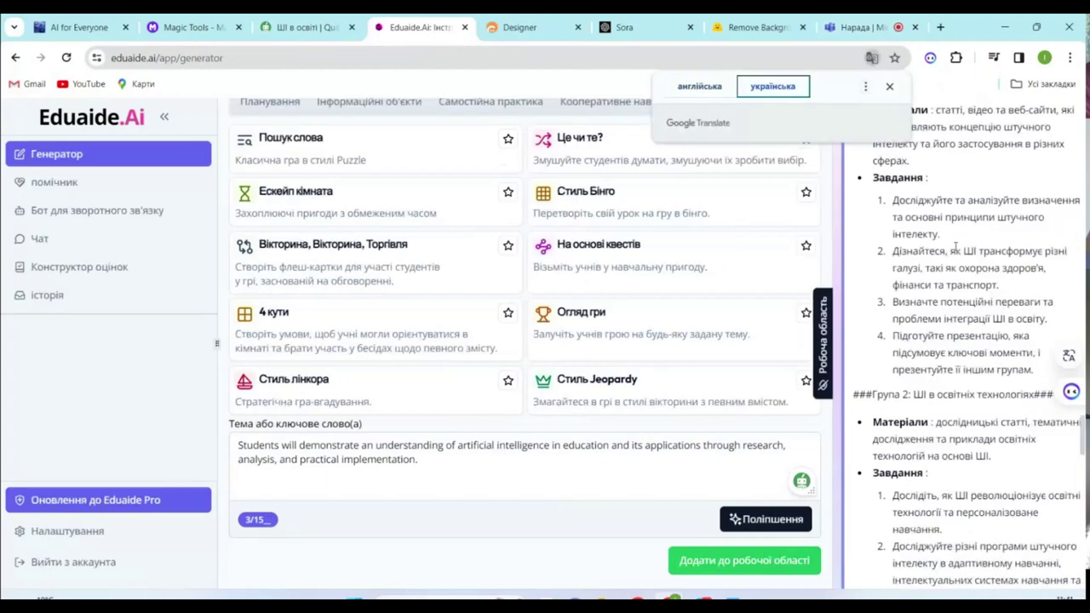
Step: Read through the translated Jigsaw Activity in the workspace, from the Group 1 materials and tasks to the expert group tasks
scroll(958, 255, up, 1)
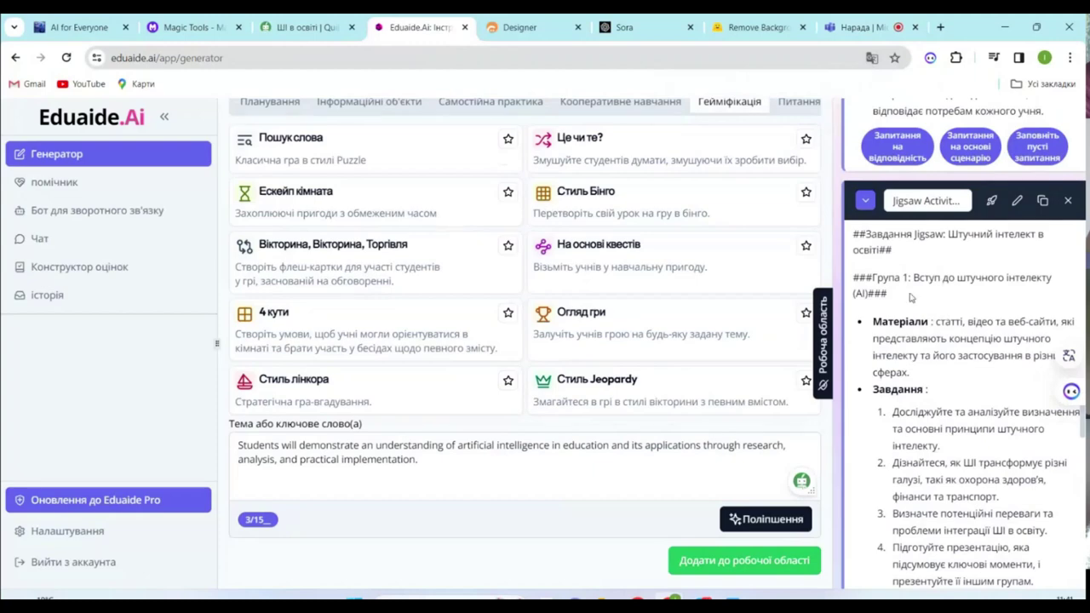
scroll(911, 296, down, 6)
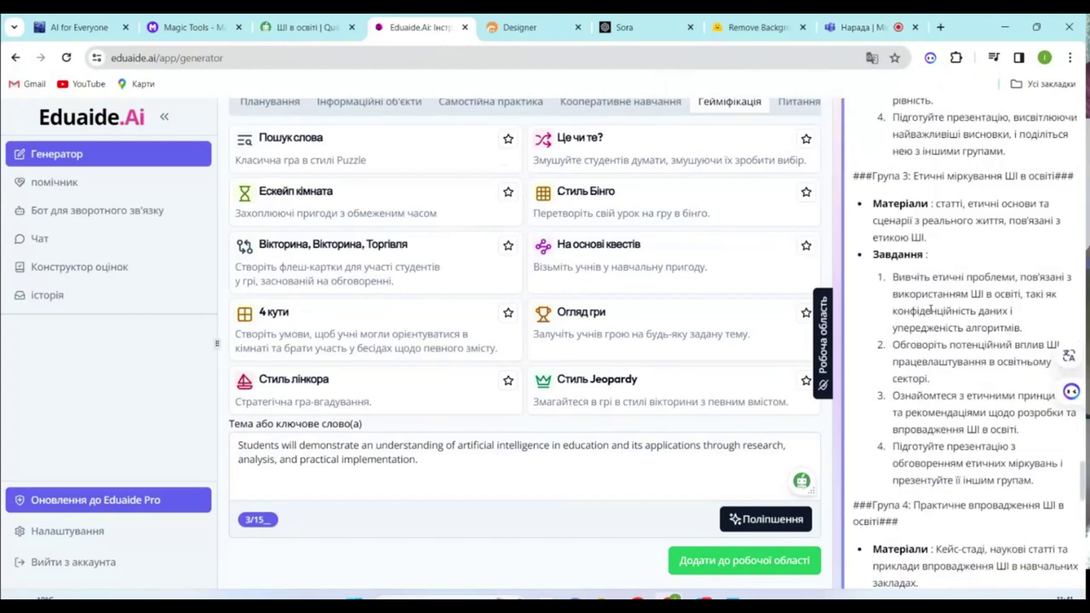
scroll(926, 251, down, 8)
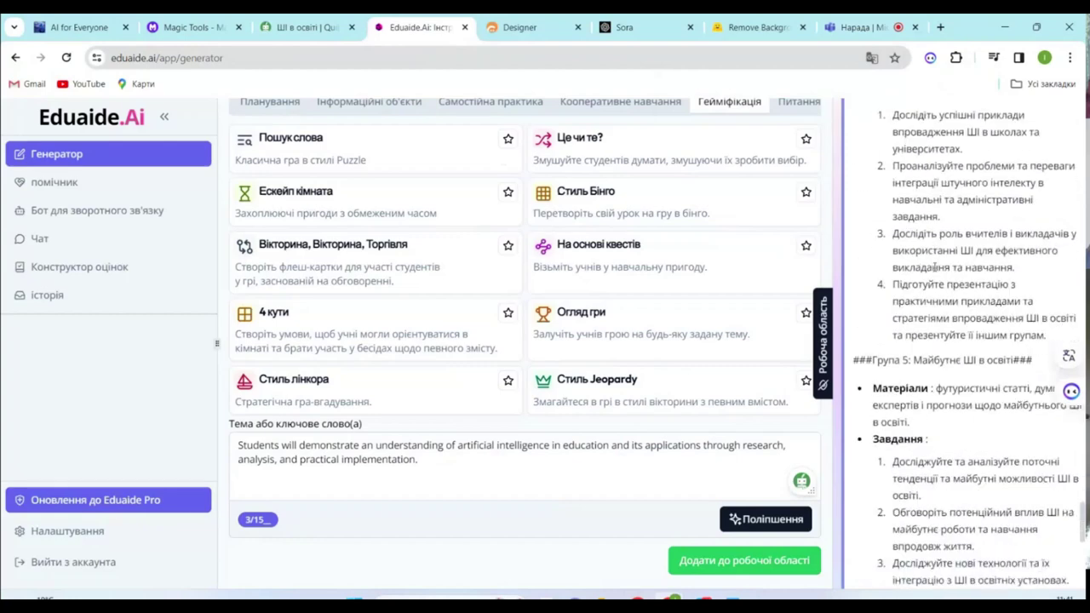
scroll(935, 273, down, 3)
scroll(941, 279, up, 4)
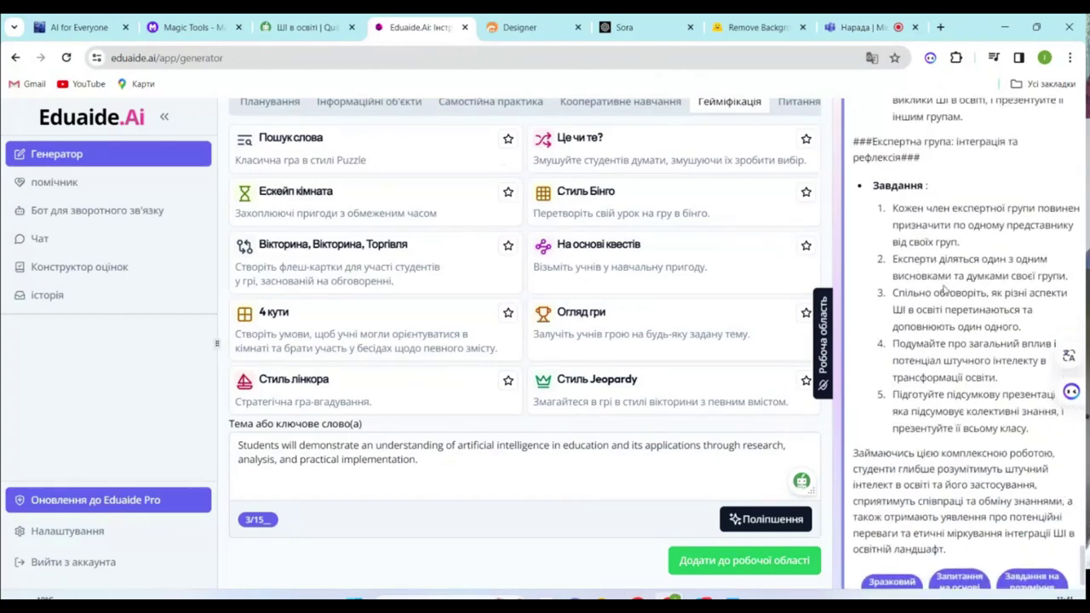
scroll(945, 285, up, 6)
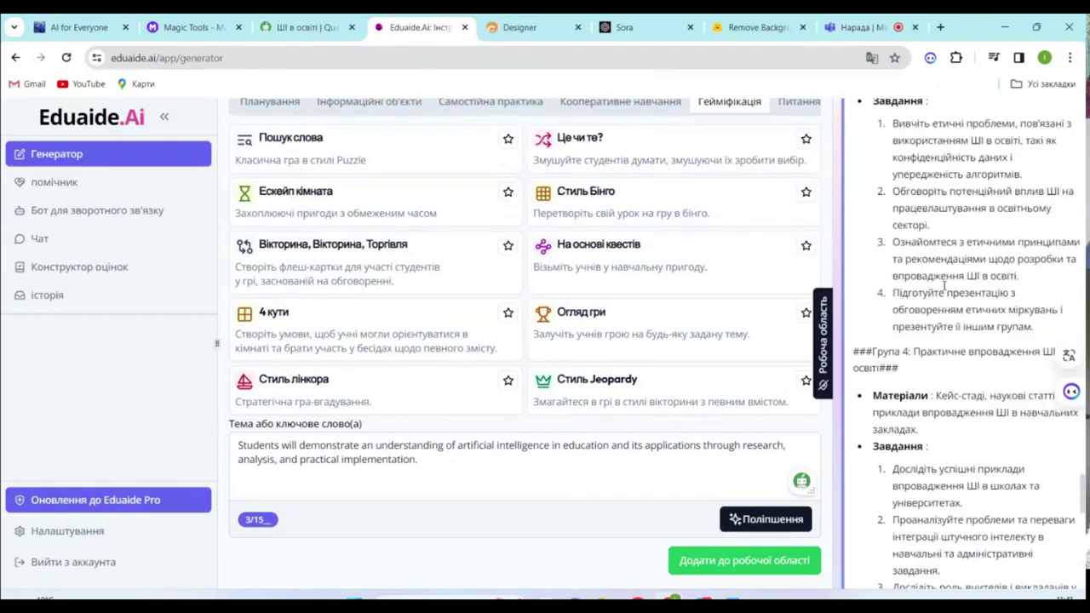
scroll(947, 297, up, 3)
scroll(511, 365, up, 2)
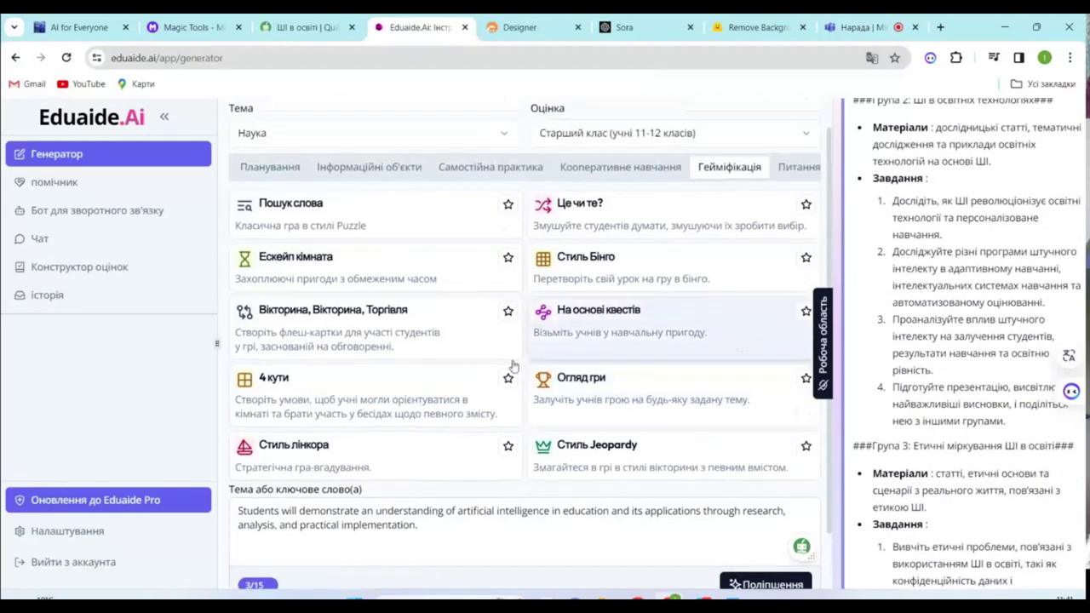
Step: Choose the Quiz, Quiz, Trade game and collapse its flashcards in the workspace so the true/false questions follow directly
scroll(391, 386, up, 1)
click(302, 368)
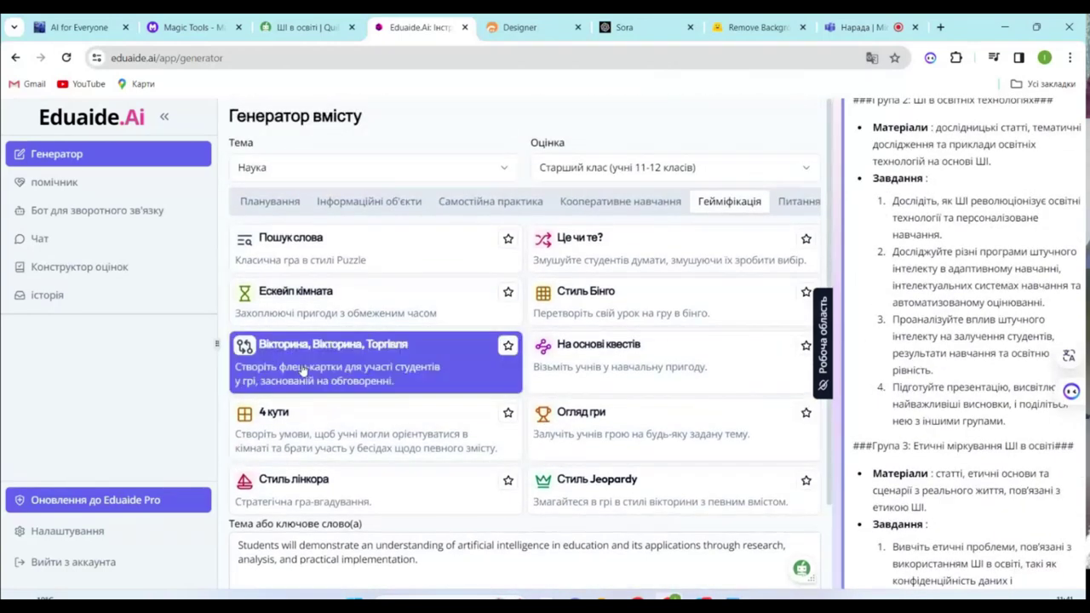
scroll(944, 291, up, 6)
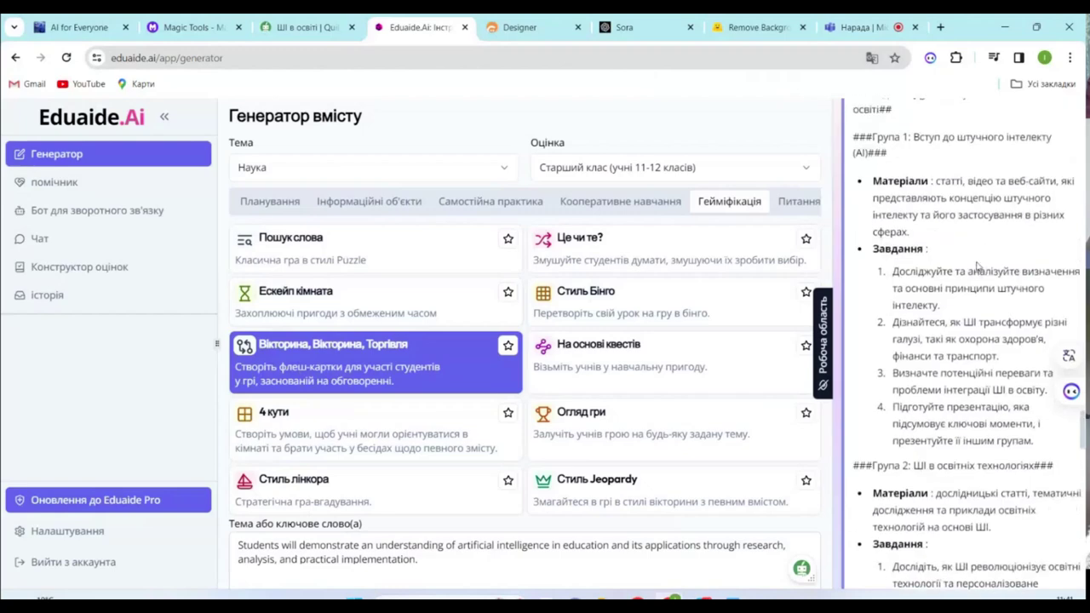
scroll(943, 289, up, 3)
scroll(909, 252, up, 3)
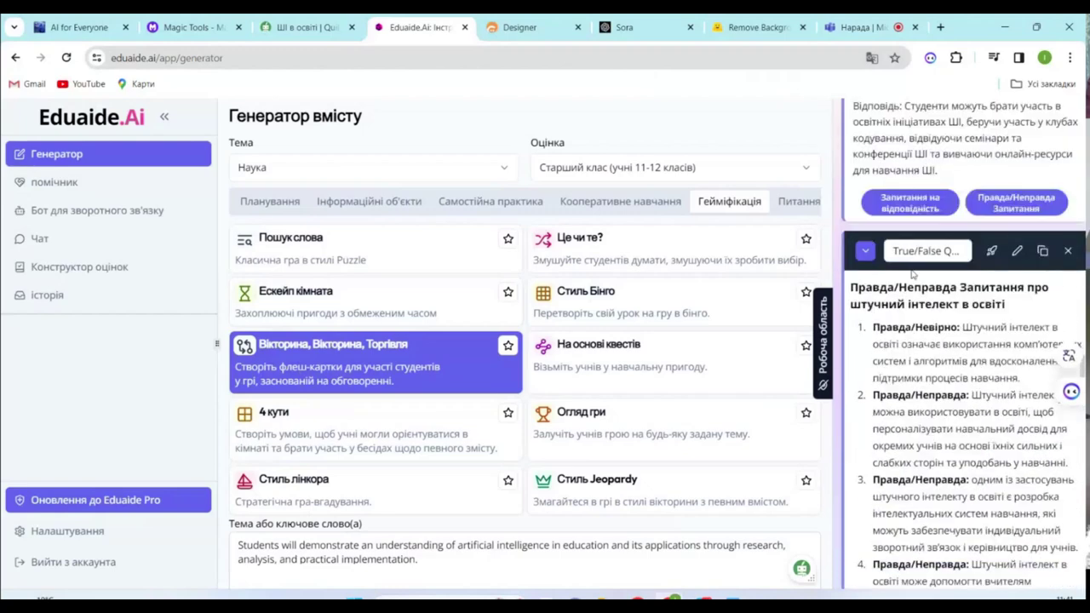
scroll(898, 295, up, 3)
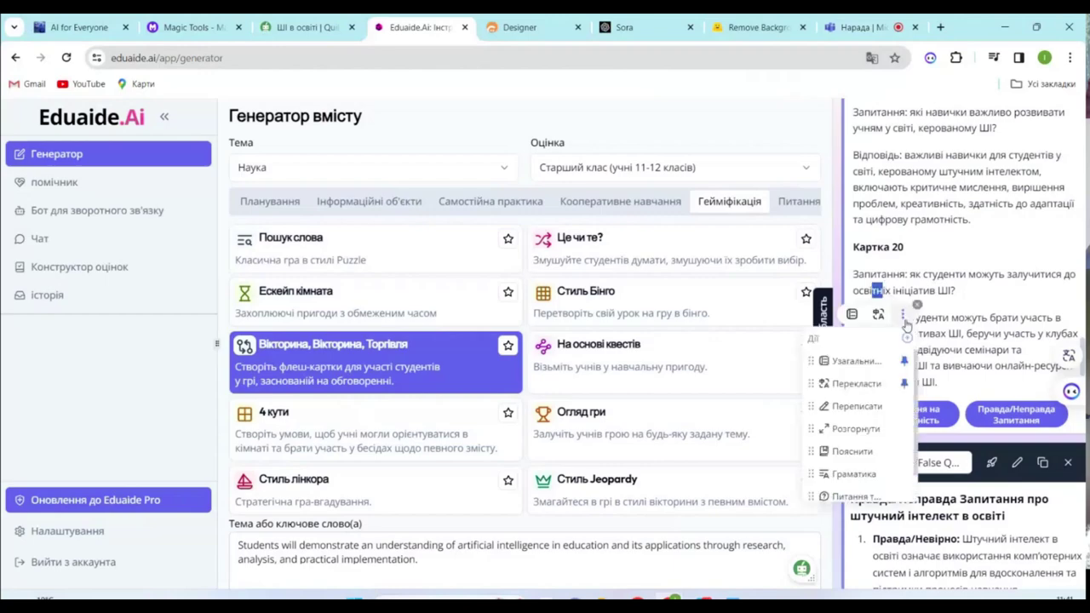
click(1083, 208)
scroll(1065, 206, up, 20)
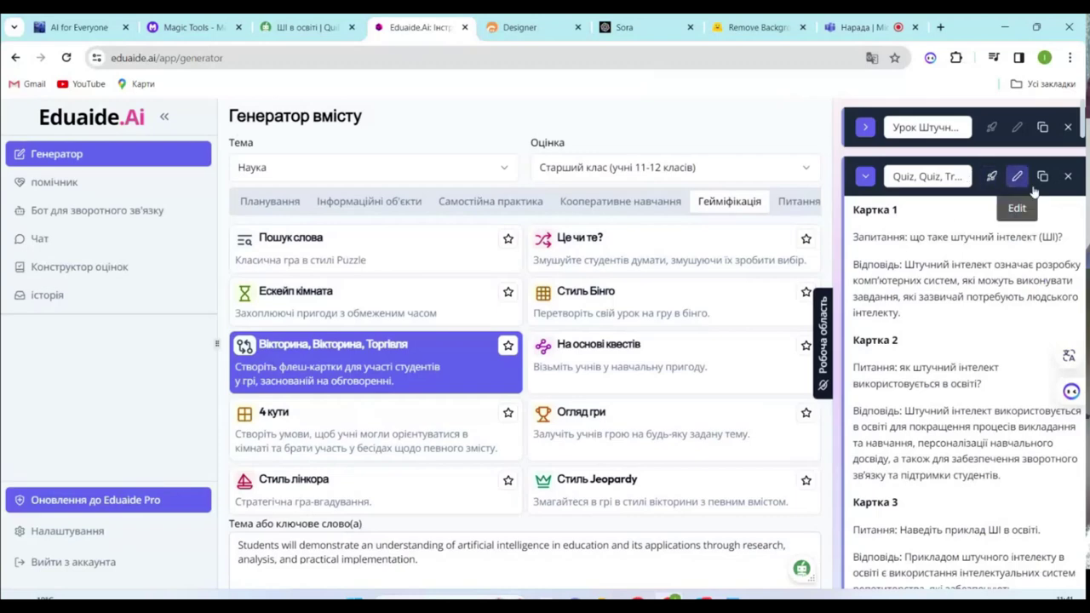
click(864, 176)
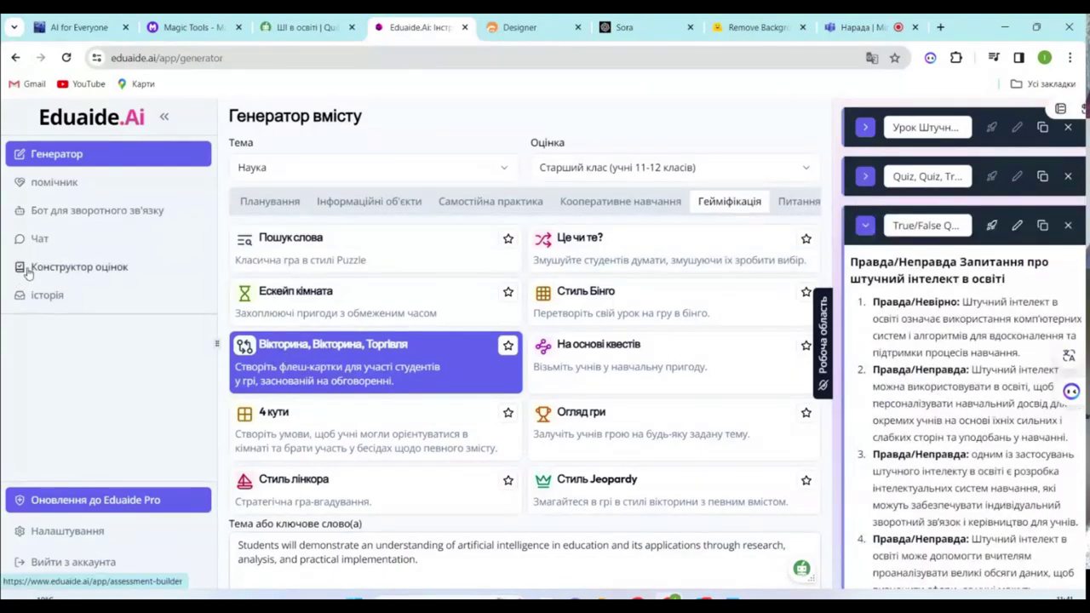
Step: Try to open the Assistant section and go back to the content generator
click(58, 188)
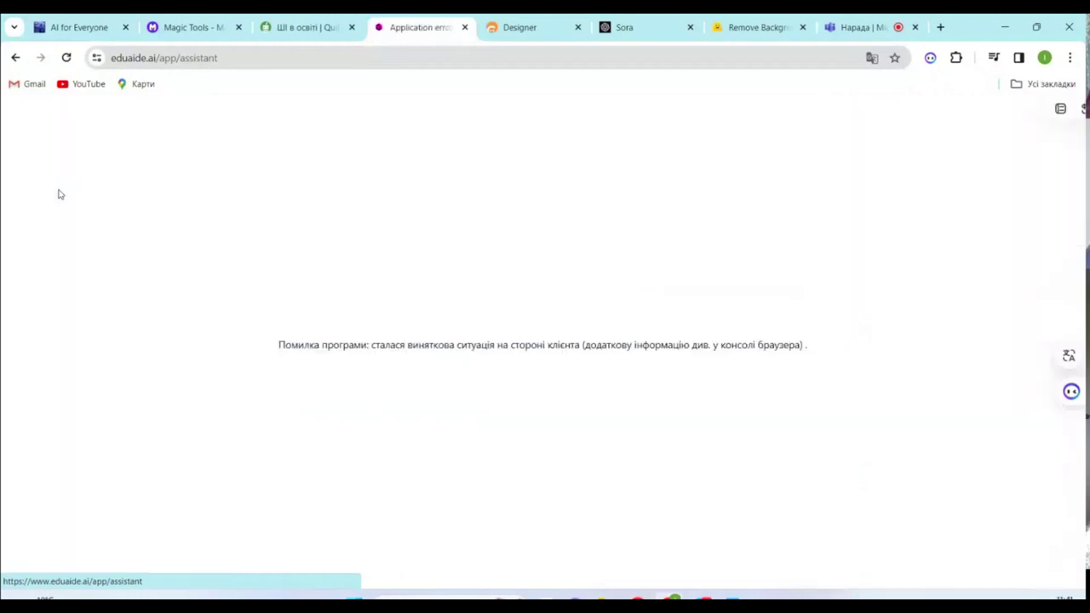
click(15, 57)
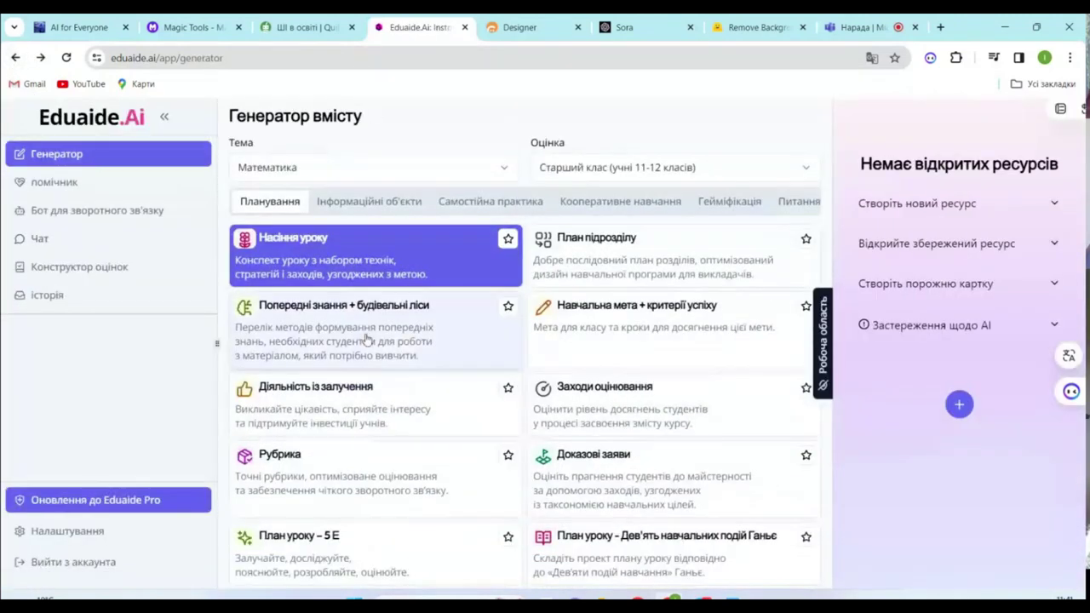
Step: Look over the informational objects category and choose the Word Search game under Gamification
click(332, 205)
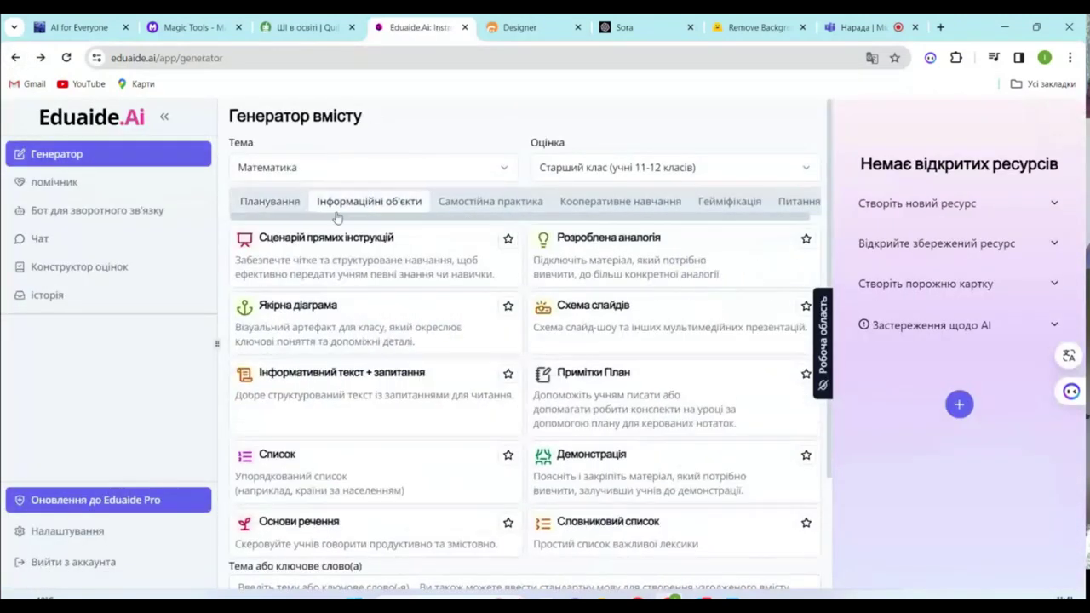
click(724, 202)
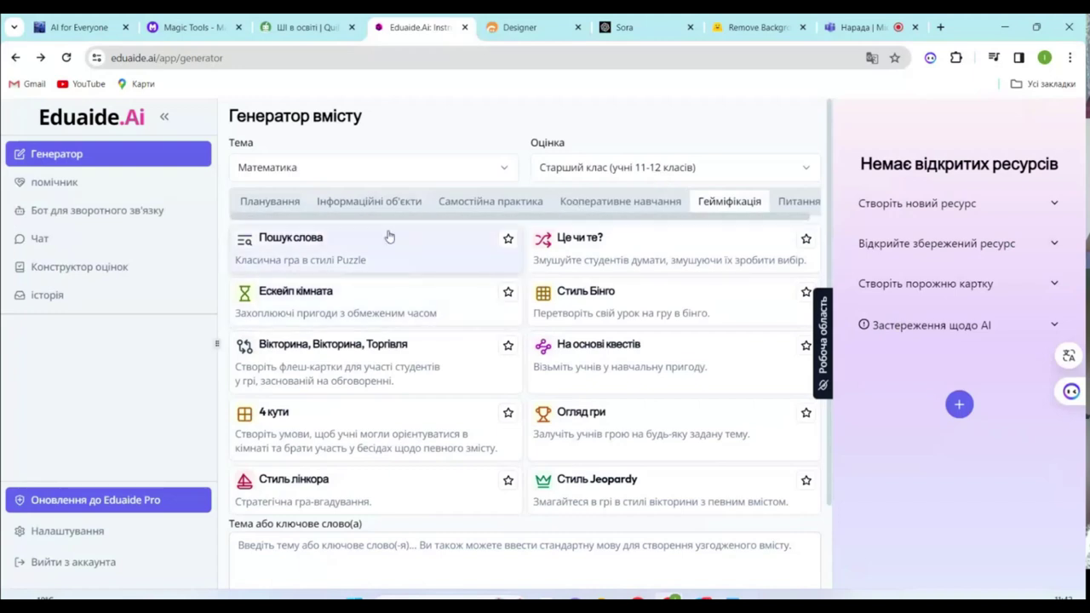
click(343, 265)
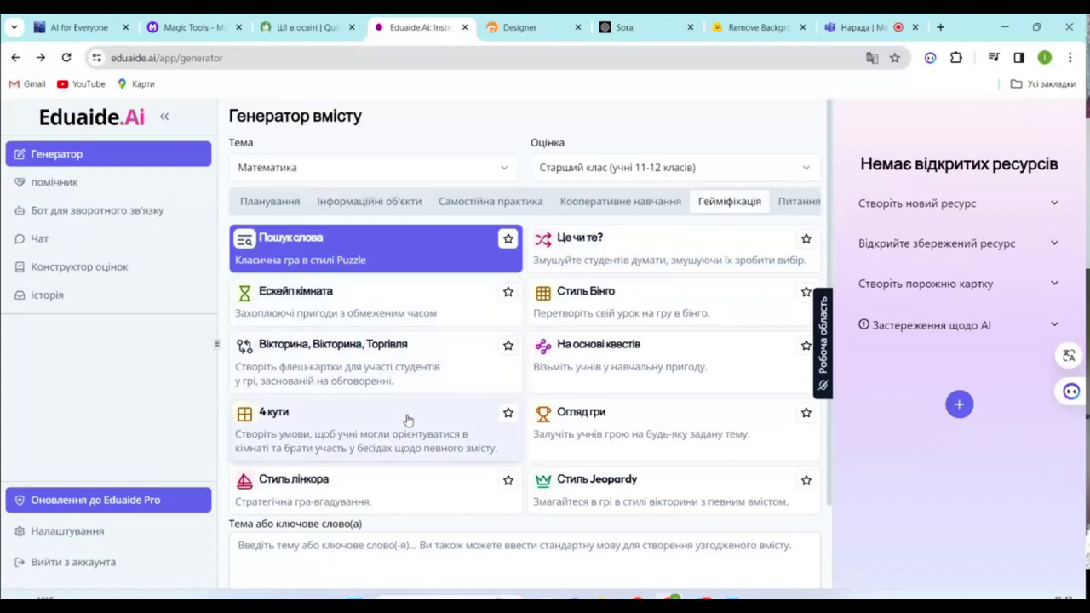
mouse_move(537, 33)
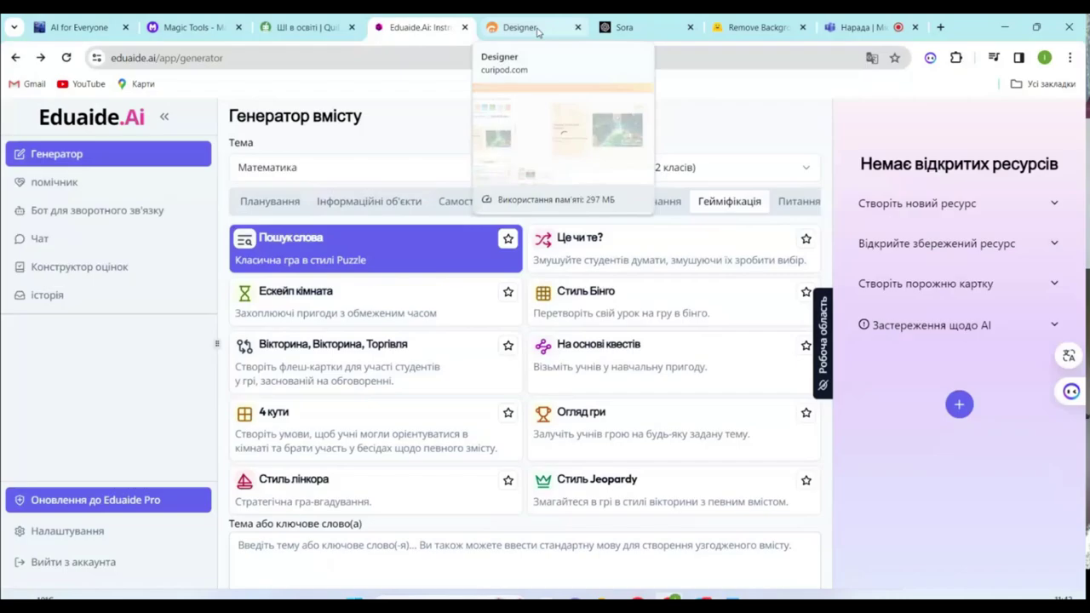